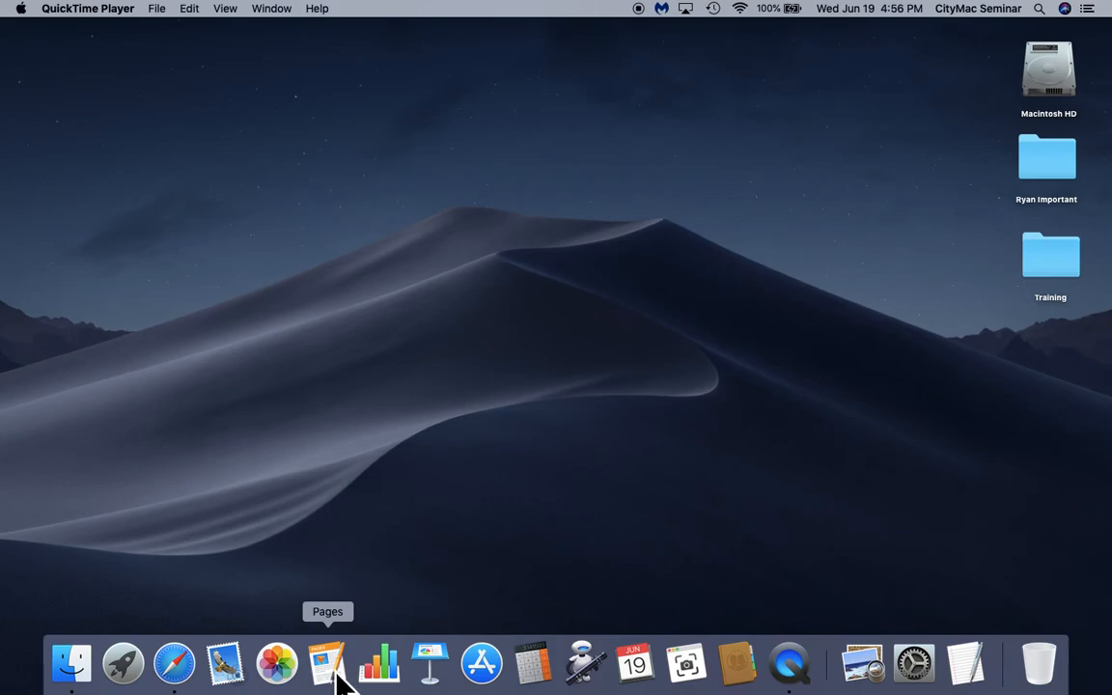
- Launch Pages and choose New Document to reach the template chooser
left_click(330, 674)
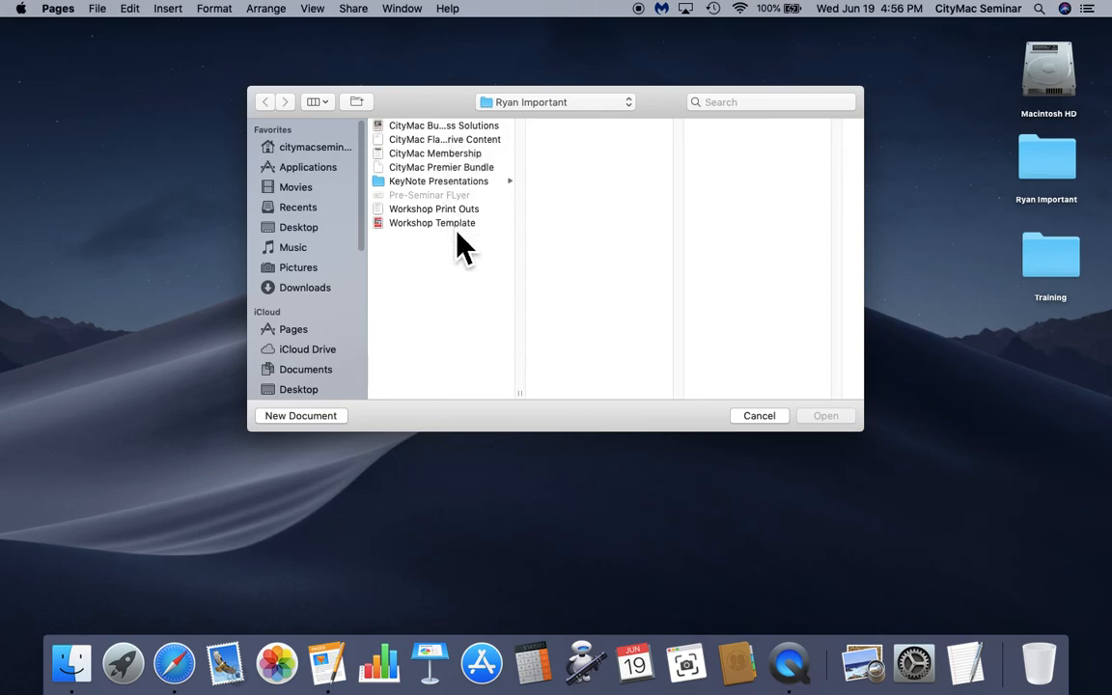
left_click(313, 422)
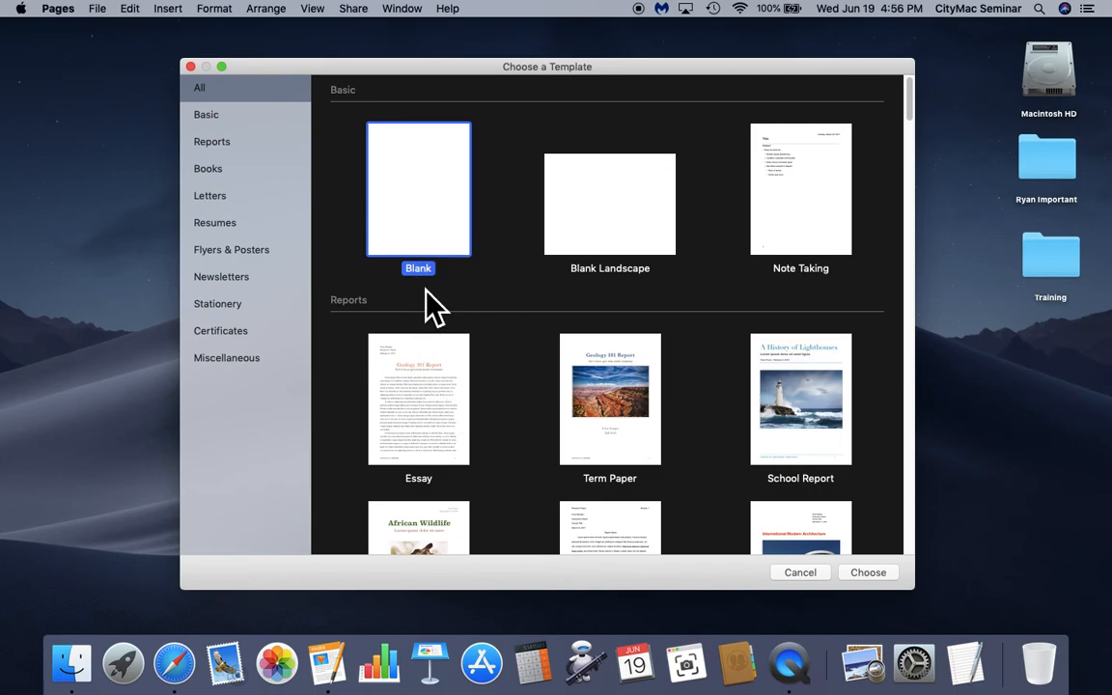
- Look at the File menu without choosing anything, then scroll down through the template chooser
left_click(100, 11)
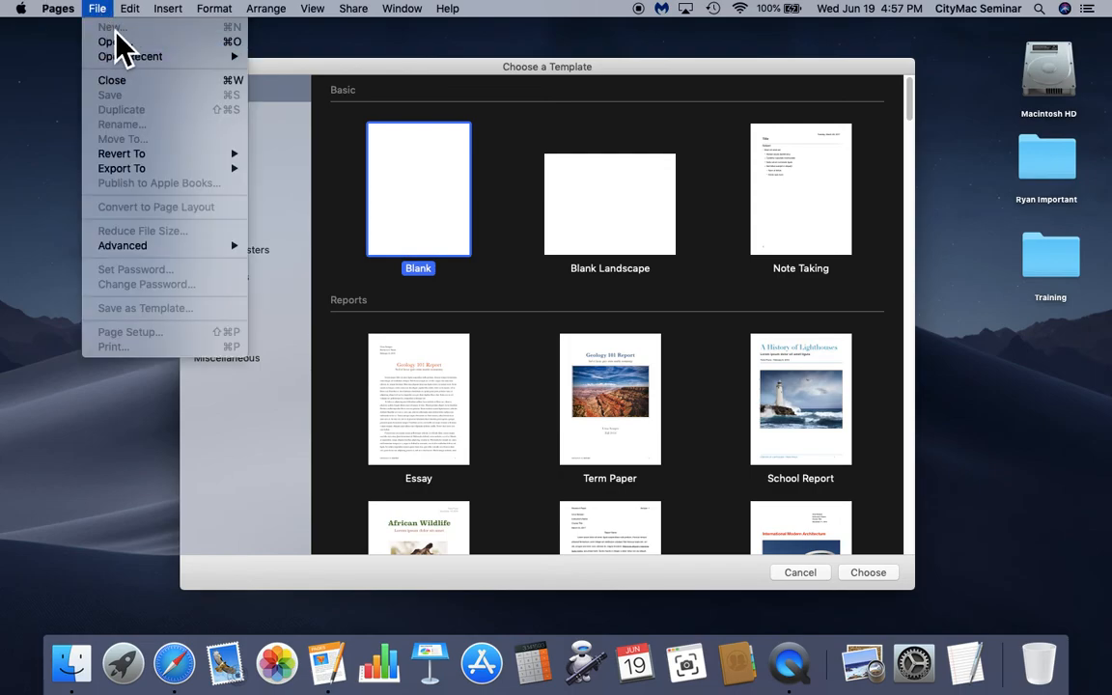
left_click(452, 90)
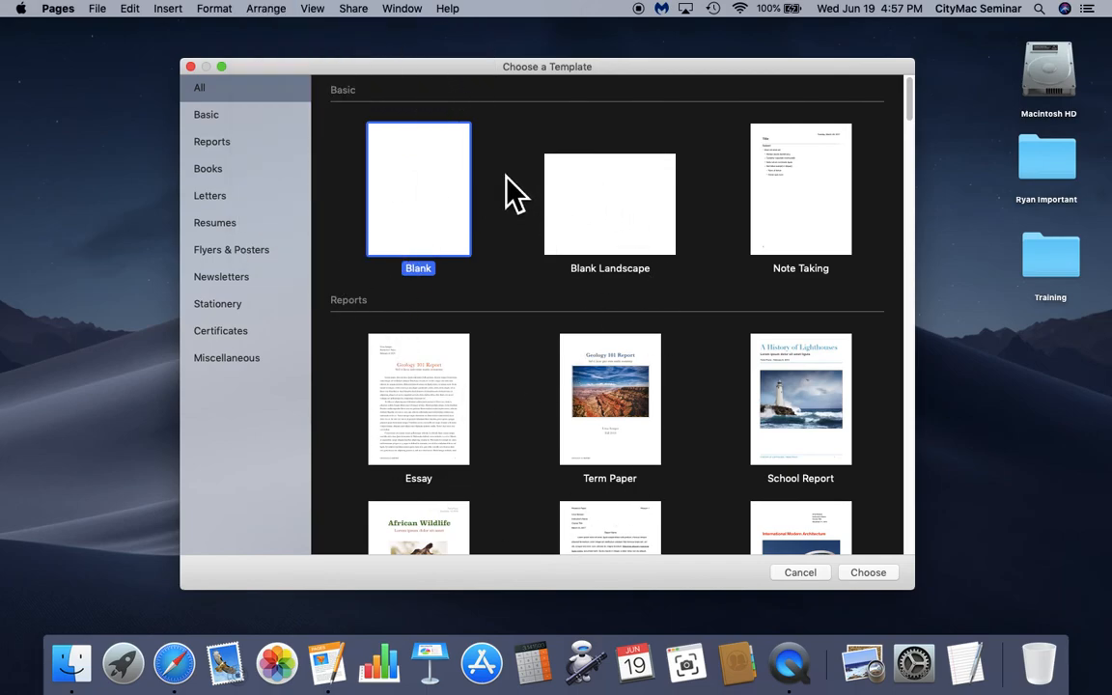
scroll(504, 214, "down", 1)
scroll(512, 232, "down", 5)
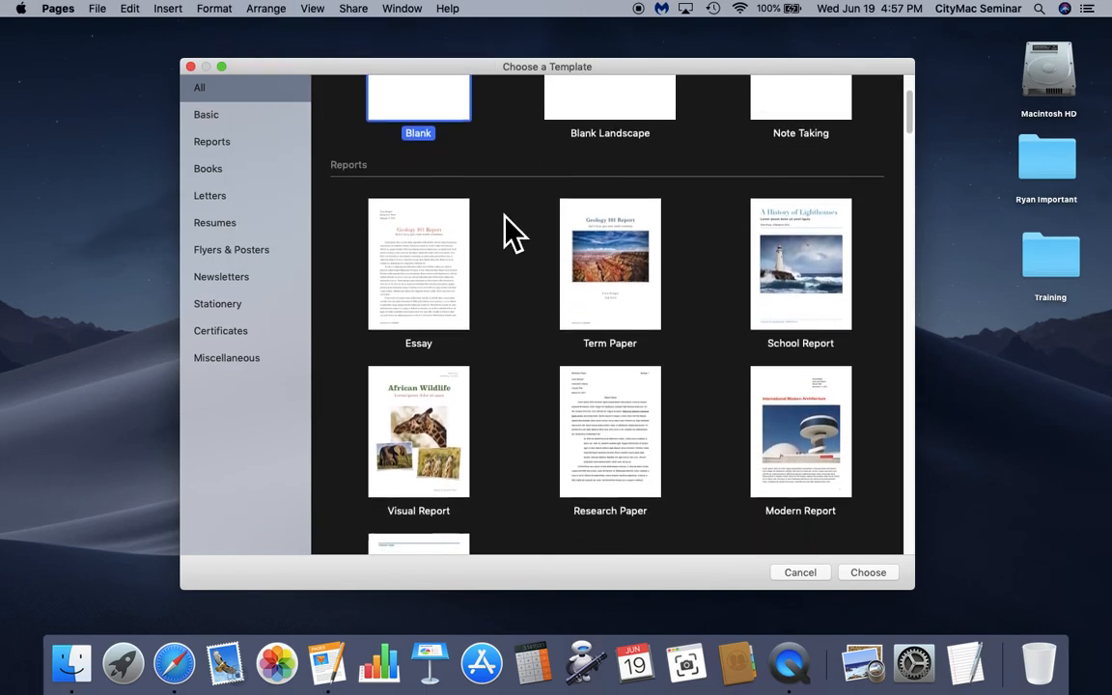
scroll(512, 231, "down", 6)
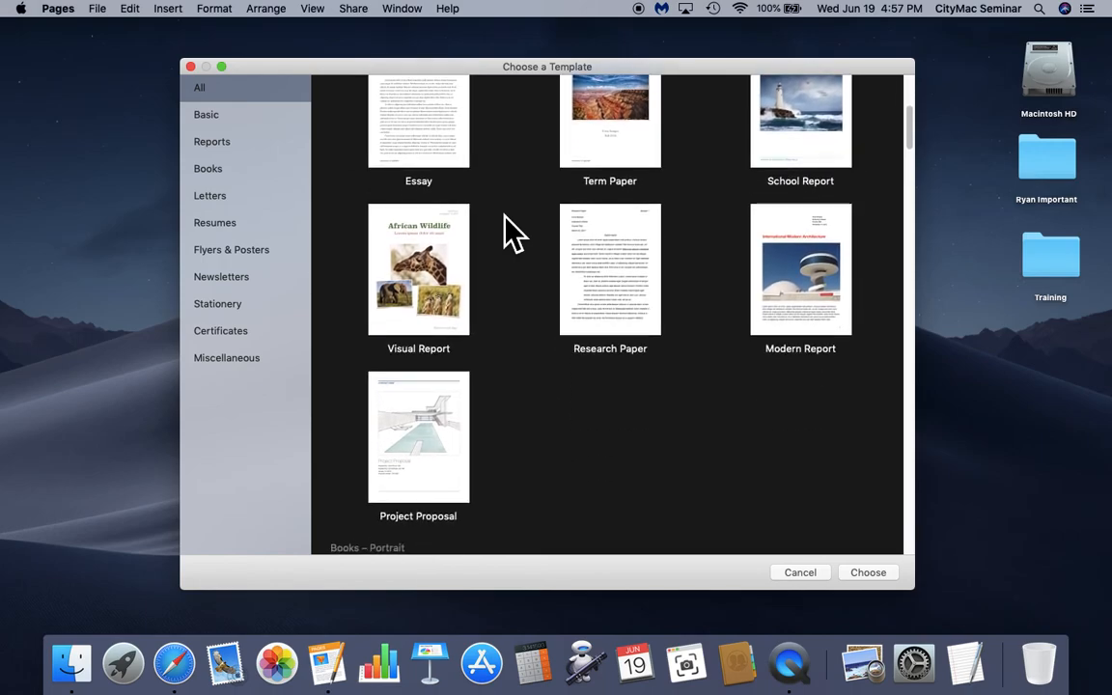
scroll(504, 215, "down", 3)
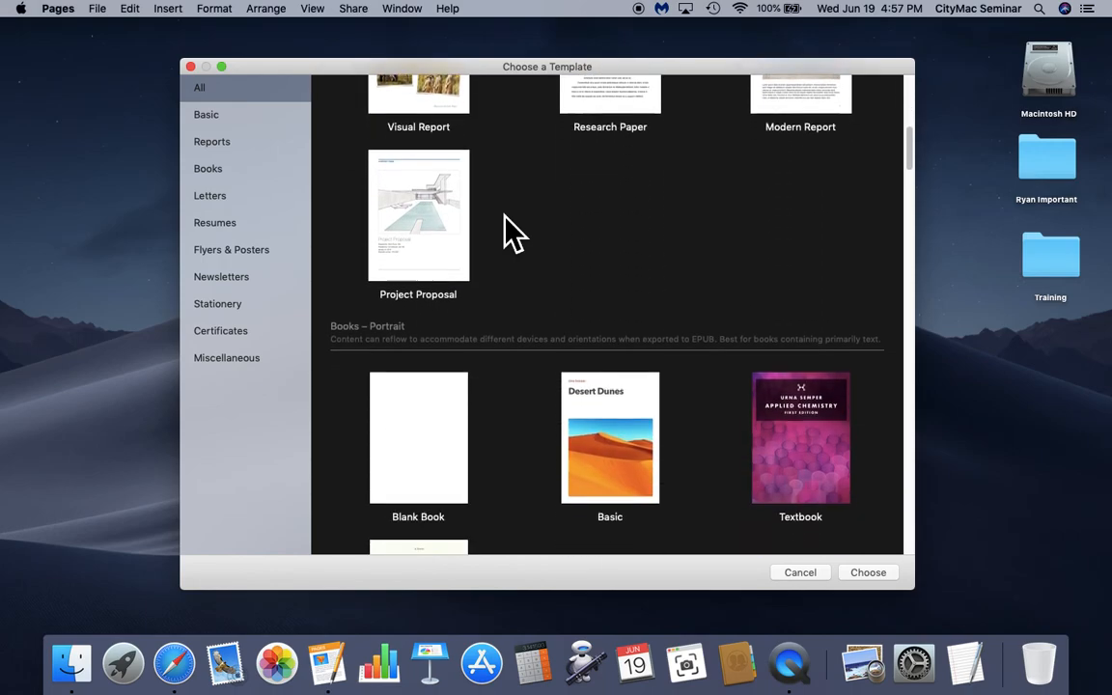
- Browse the Reports, Books, Letters and Resumes categories, then create a document from Modern Resume
left_click(228, 147)
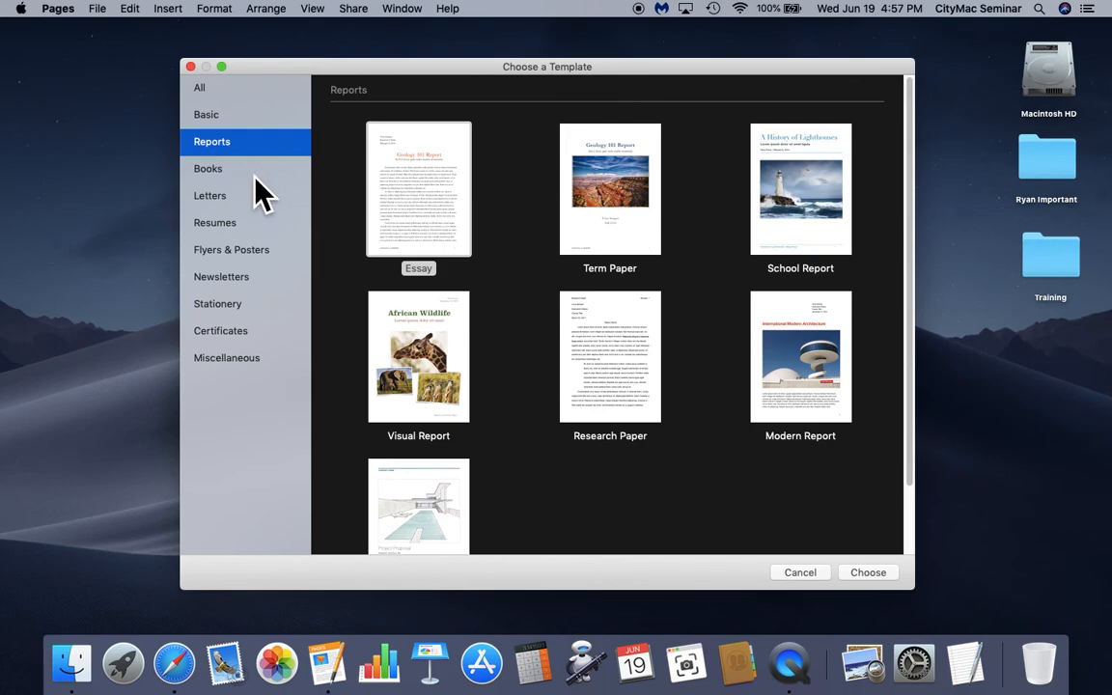
left_click(254, 176)
left_click(252, 197)
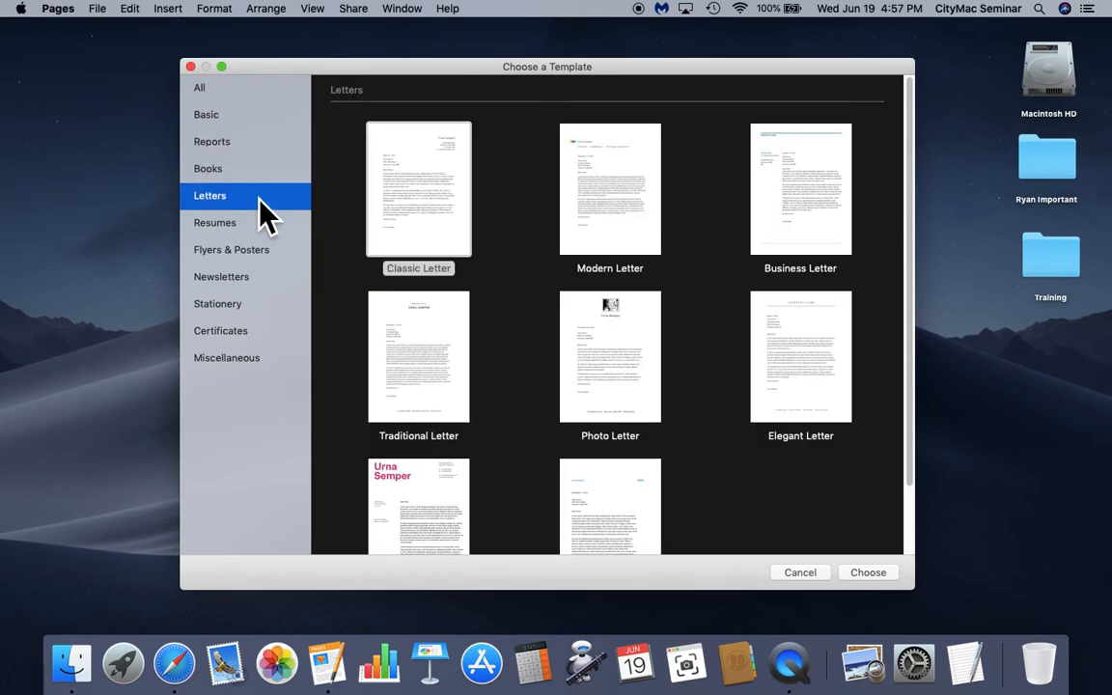
left_click(250, 232)
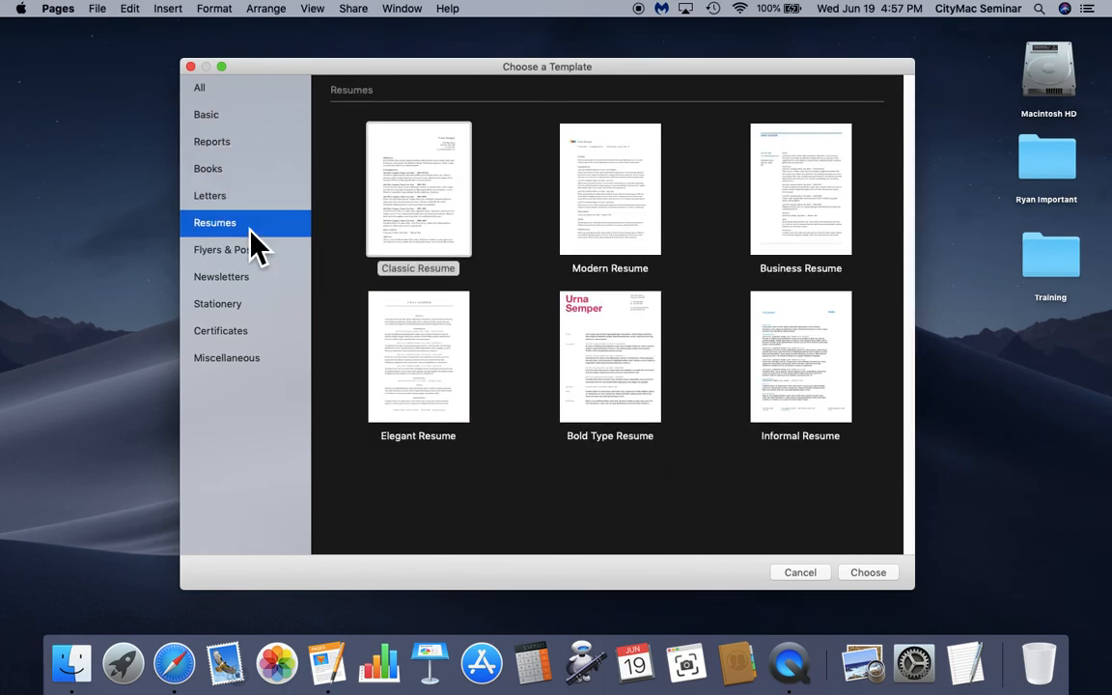
left_click(614, 213)
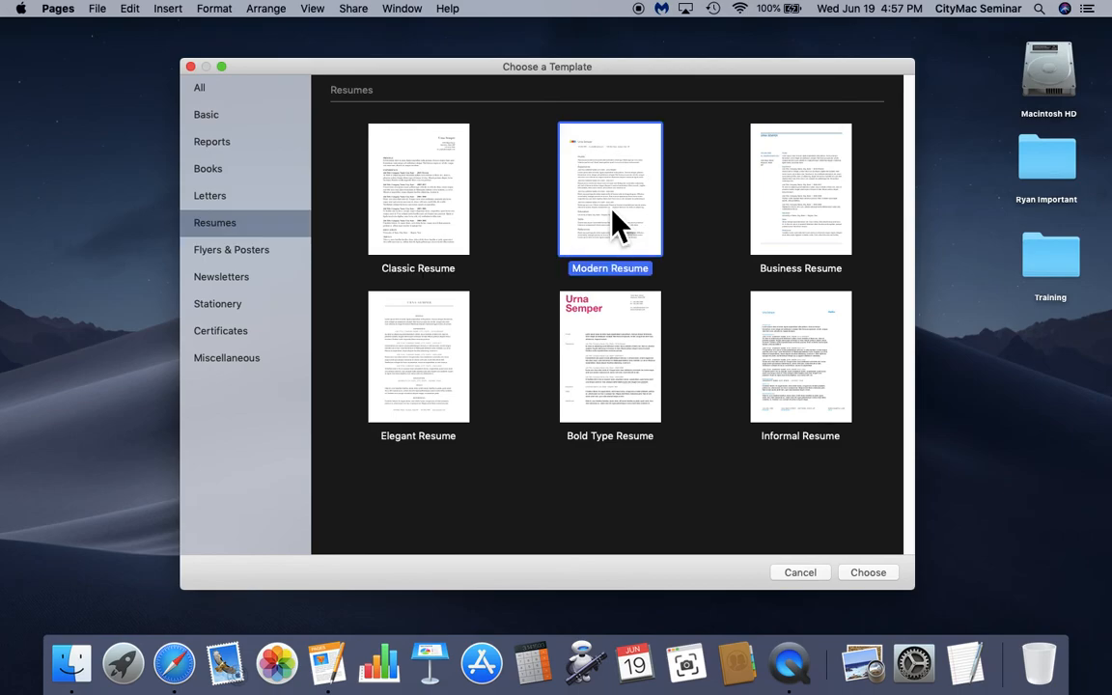
double_click(618, 227)
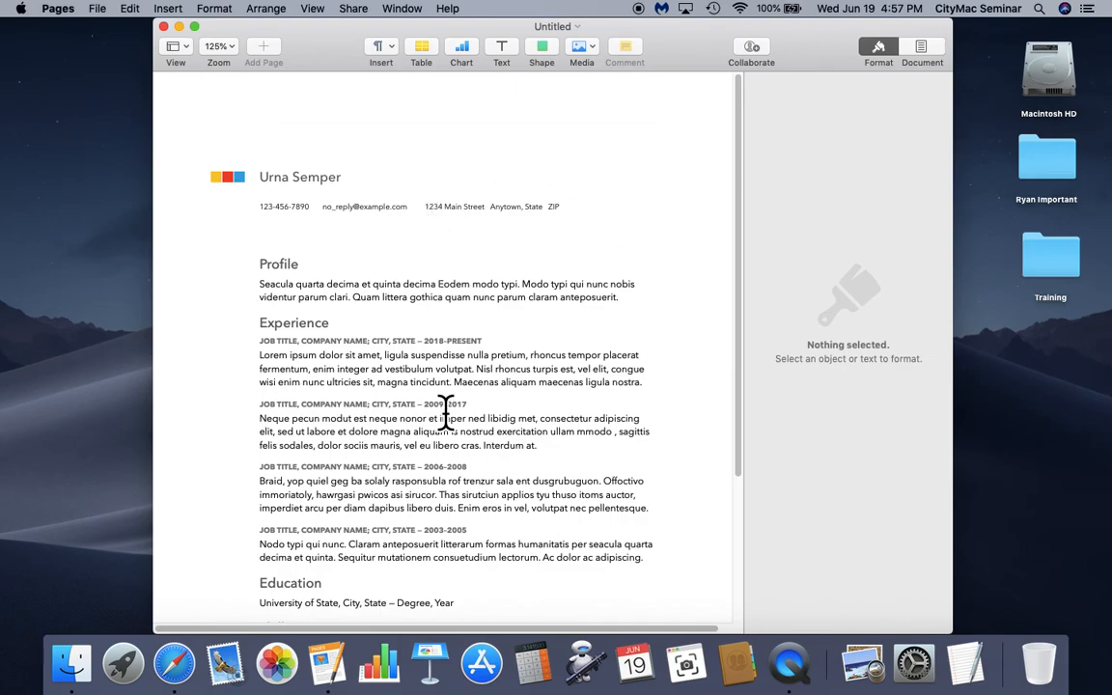
- Replace the résumé's placeholder name with a person's name followed by 'At CityMac'
left_click(326, 186)
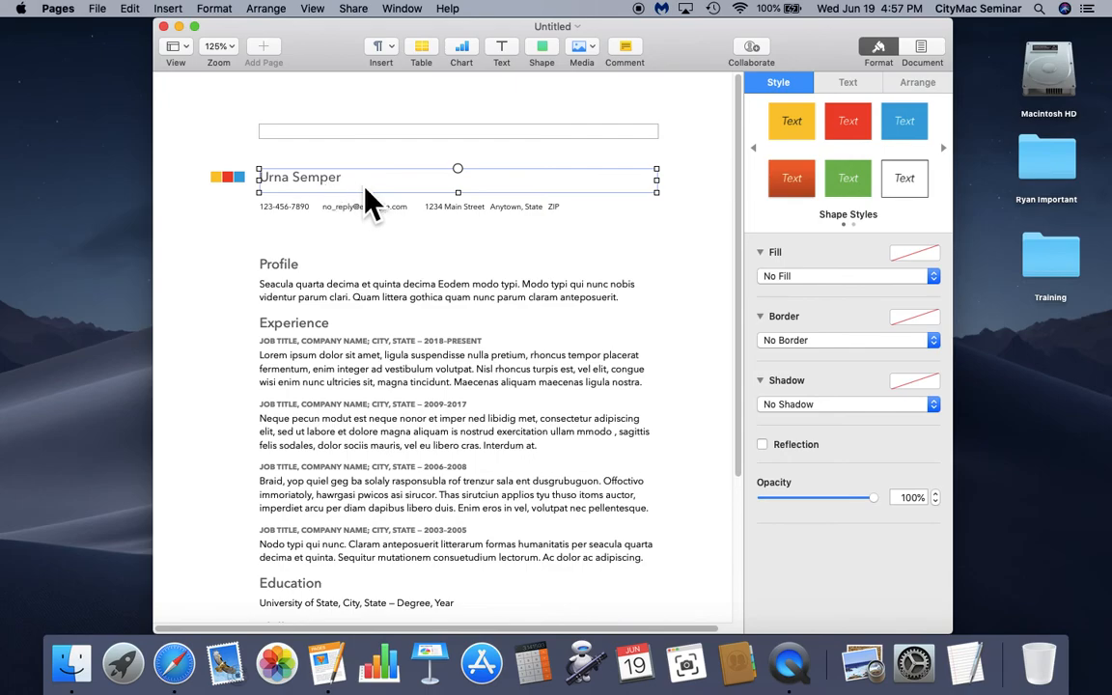
left_click(364, 191)
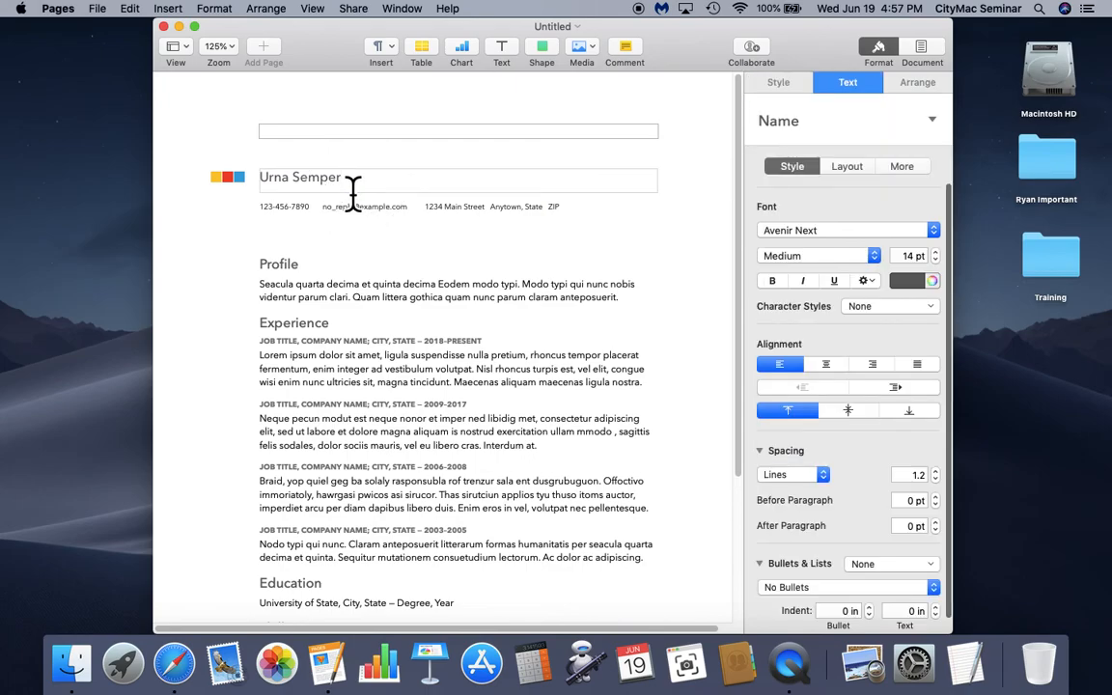
key("BackSpace")
type("R")
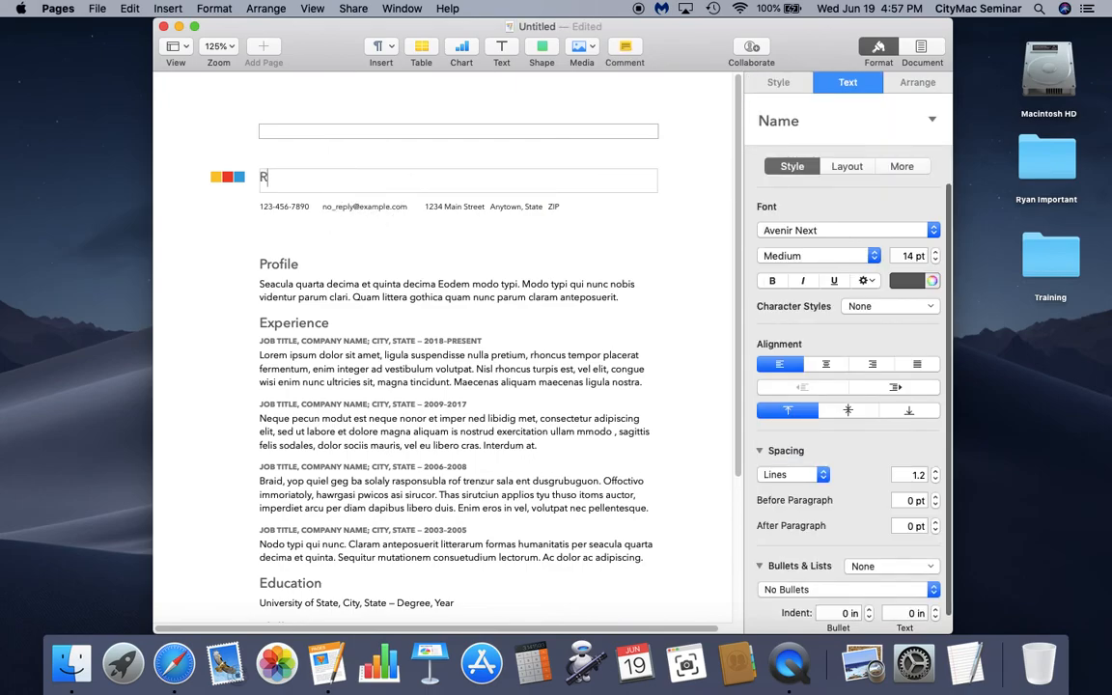
type("yan At CityMac")
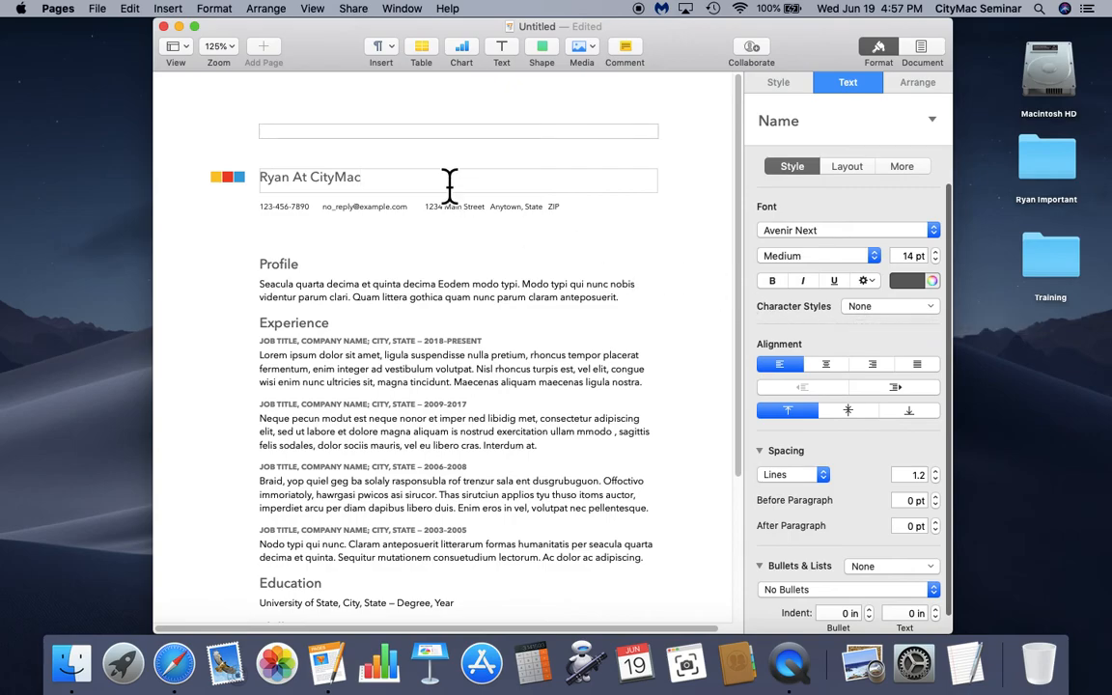
- Close the résumé without saving, reopen File > New on All templates and select Blank
left_click(167, 43)
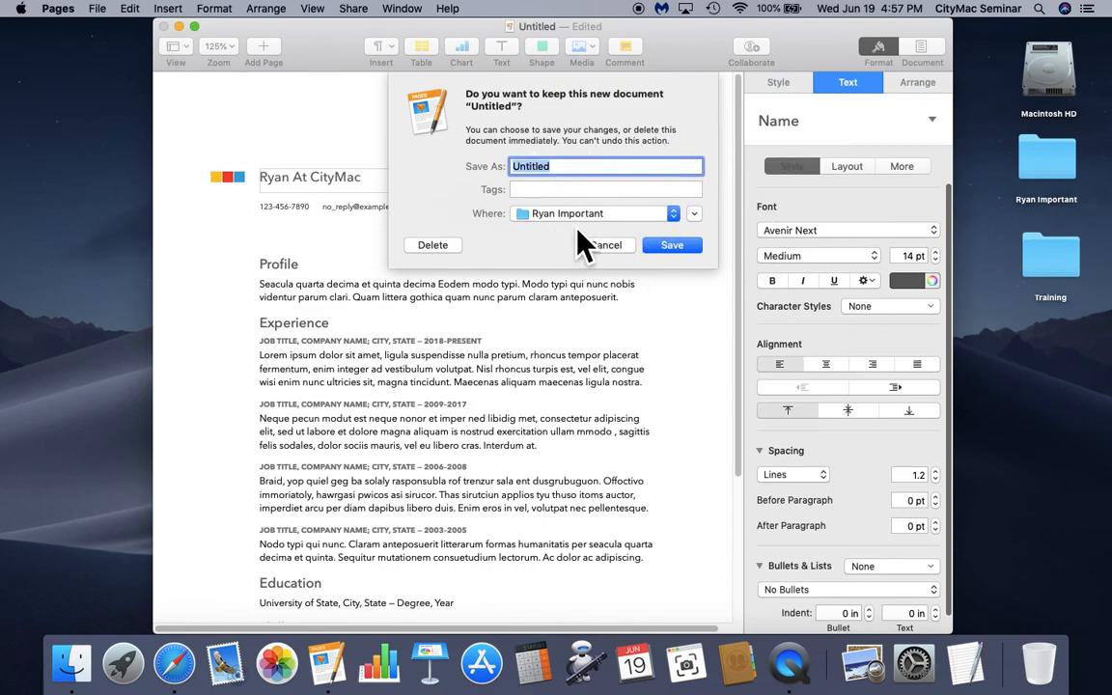
left_click(444, 254)
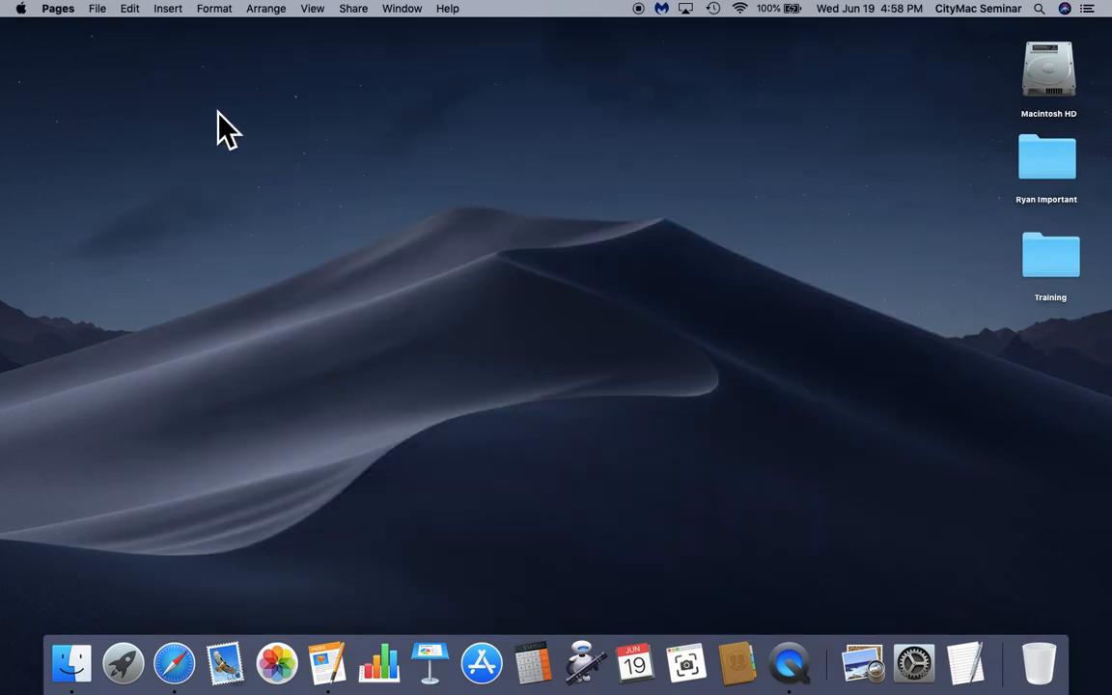
left_click(104, 12)
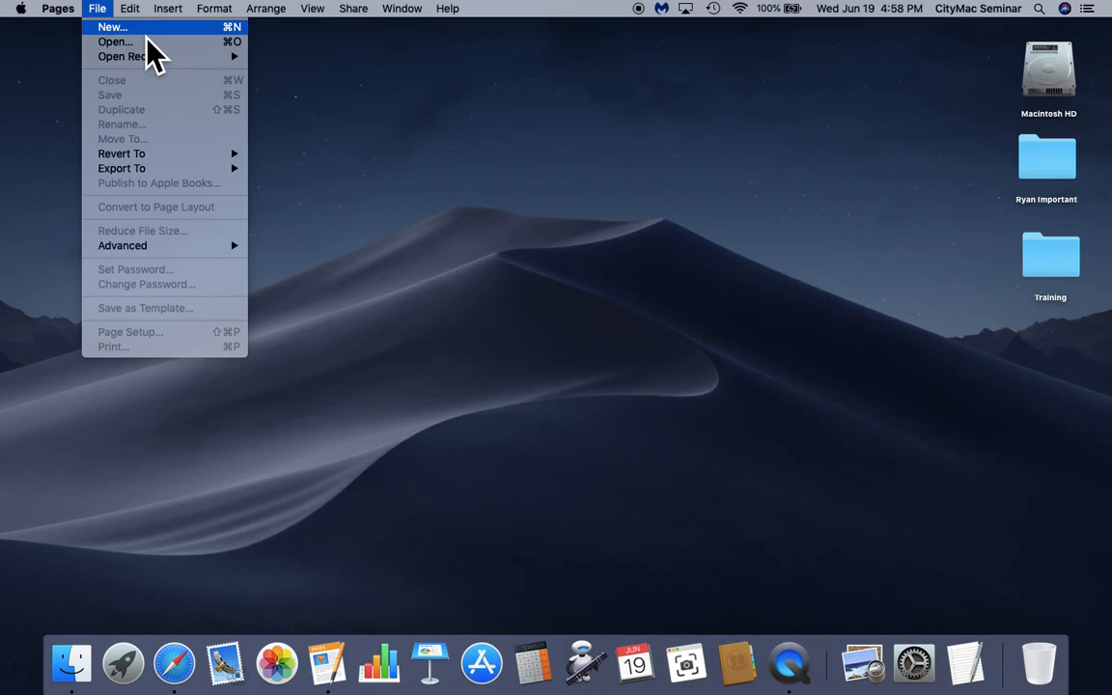
left_click(147, 35)
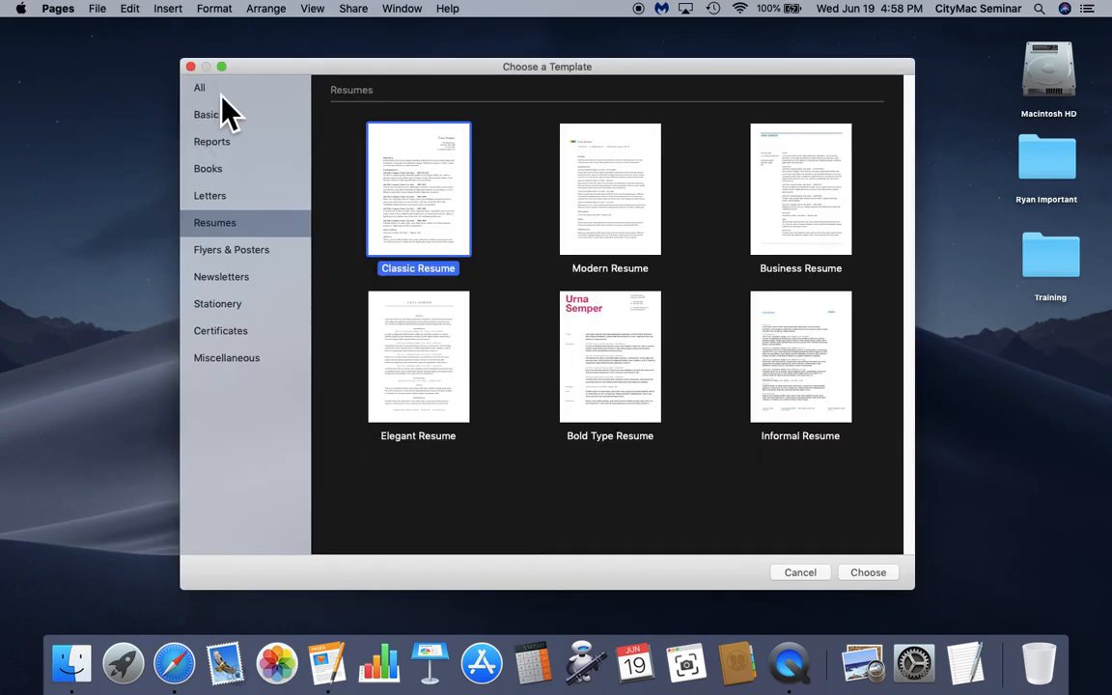
left_click(214, 89)
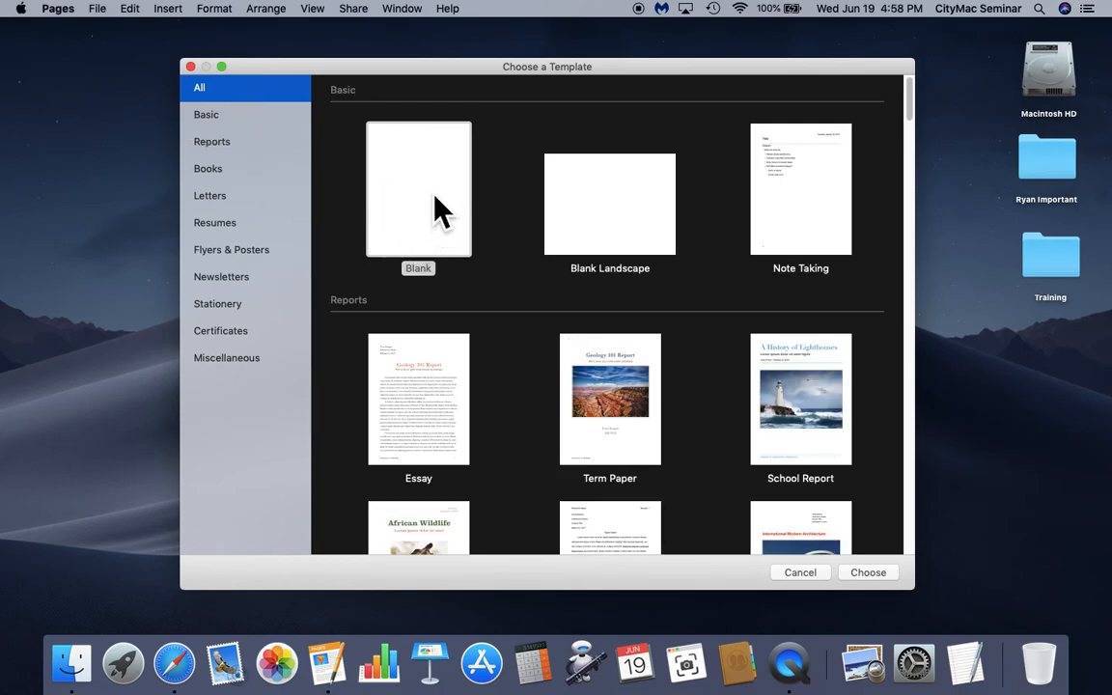
left_click(436, 247)
- Open a Blank document, erase test text, and type a name plus 'Is here at CityMac showing off Pages'
double_click(436, 247)
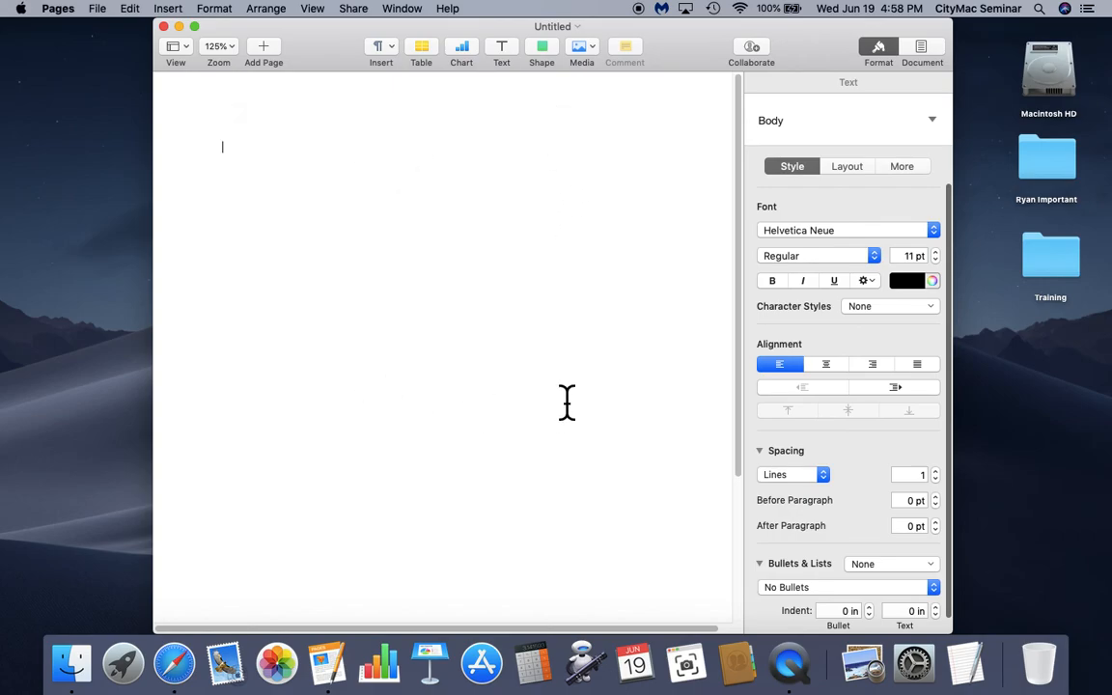
type("asdjflkajsdfjlkjsdaklf")
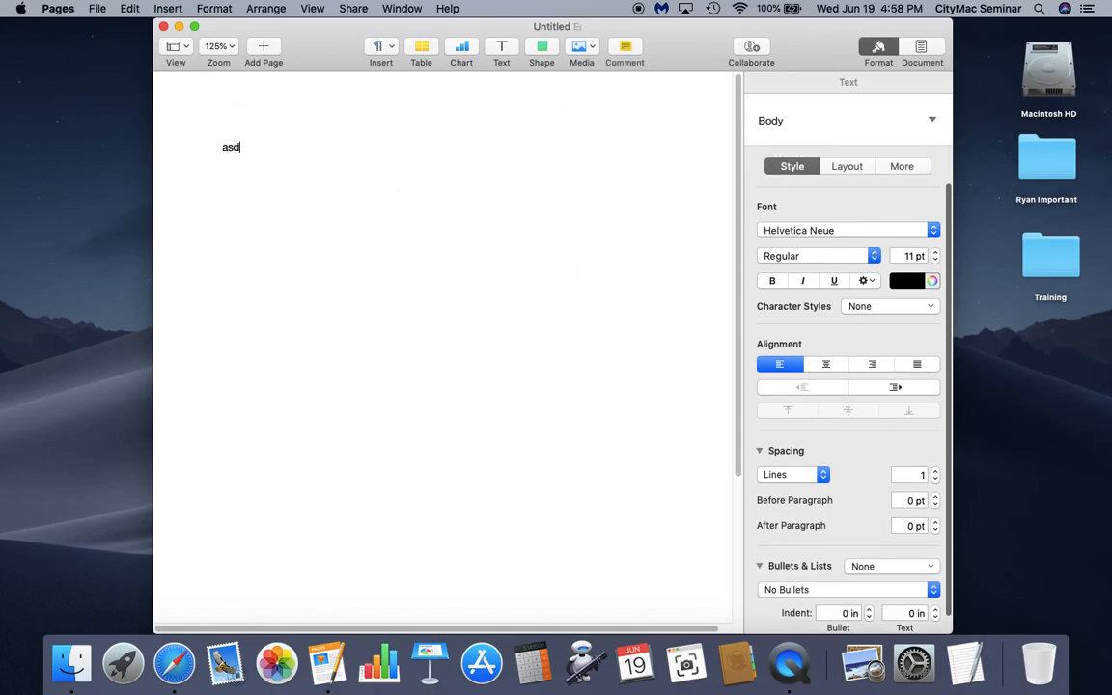
key("BackSpace")
key("BackSpace")
key("BackSpace")
key("BackSpace")
key("BackSpace")
key("BackSpace")
key("BackSpace")
key("BackSpace")
key("BackSpace")
key("BackSpace")
key("BackSpace")
key("BackSpace")
key("BackSpace")
key("BackSpace")
key("BackSpace")
key("BackSpace")
key("BackSpace")
key("BackSpace")
key("BackSpace")
key("BackSpace")
type("Ryan Is here ")
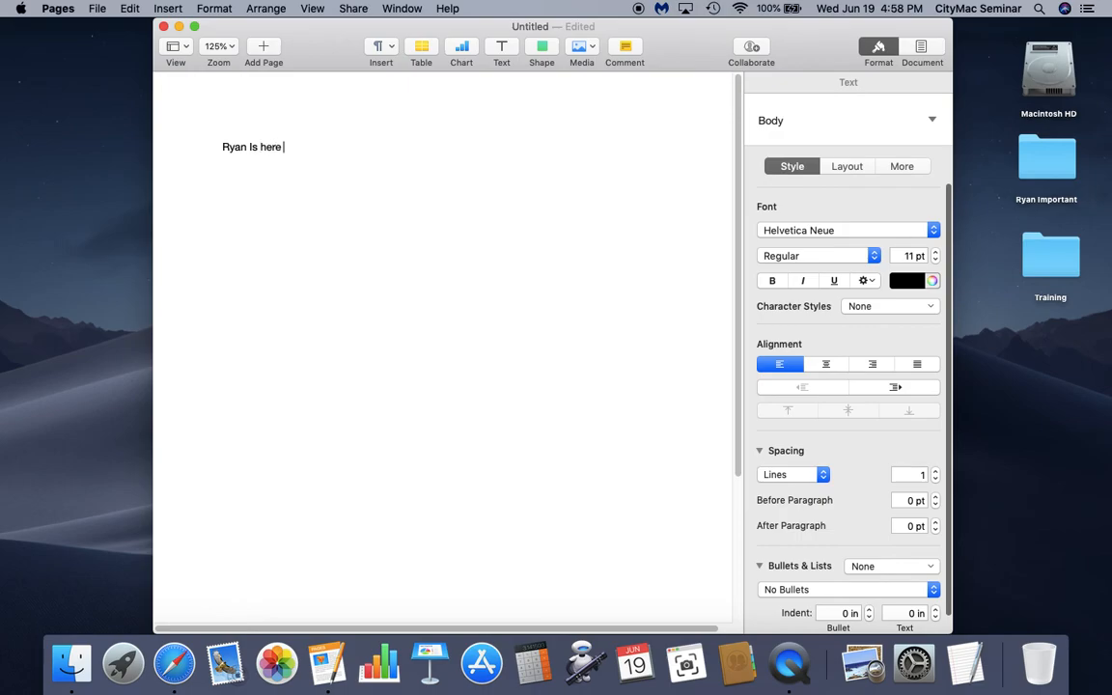
type("at CityMac showing off ")
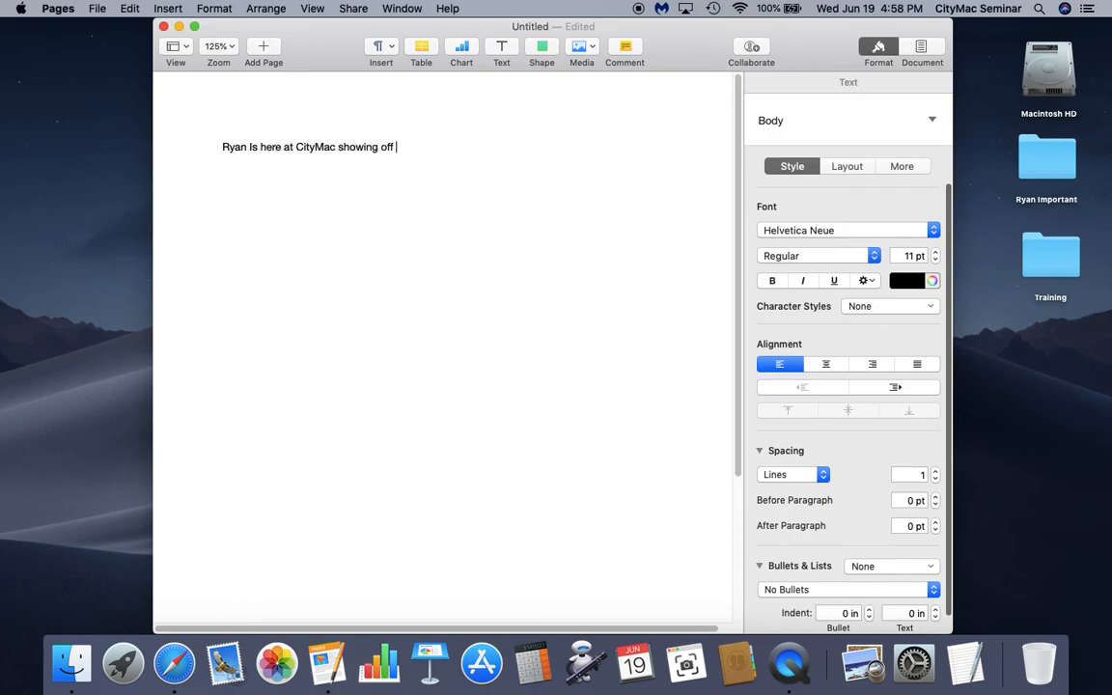
type("Pages!")
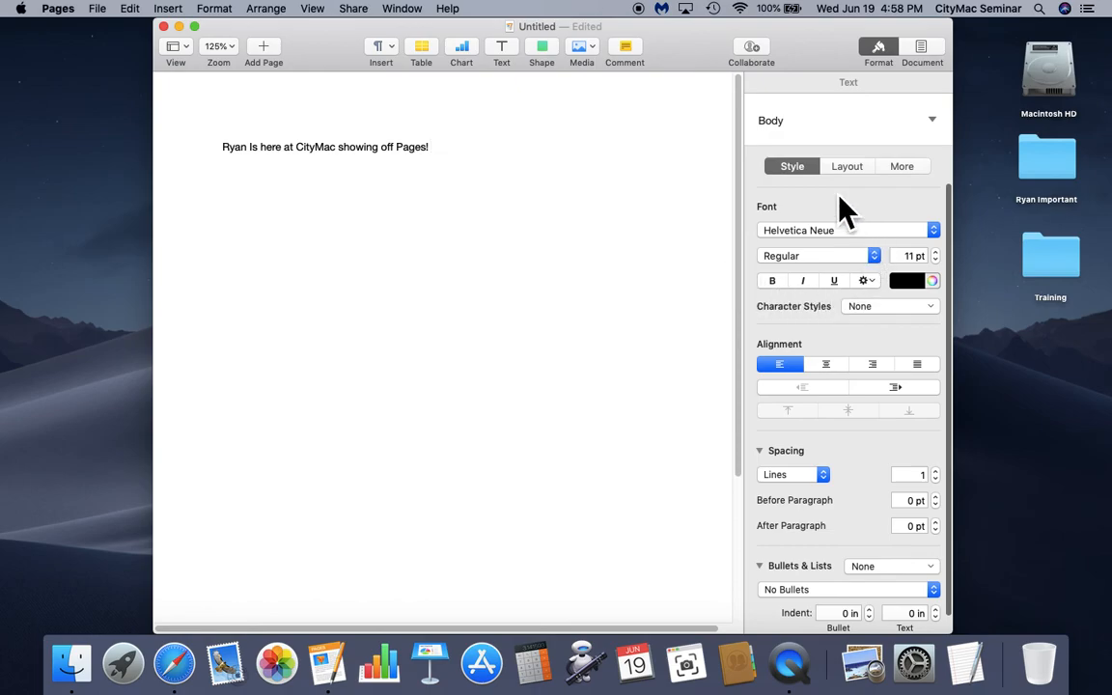
- Keep the text Regular weight and leave the font size at 11 pt
left_click(878, 262)
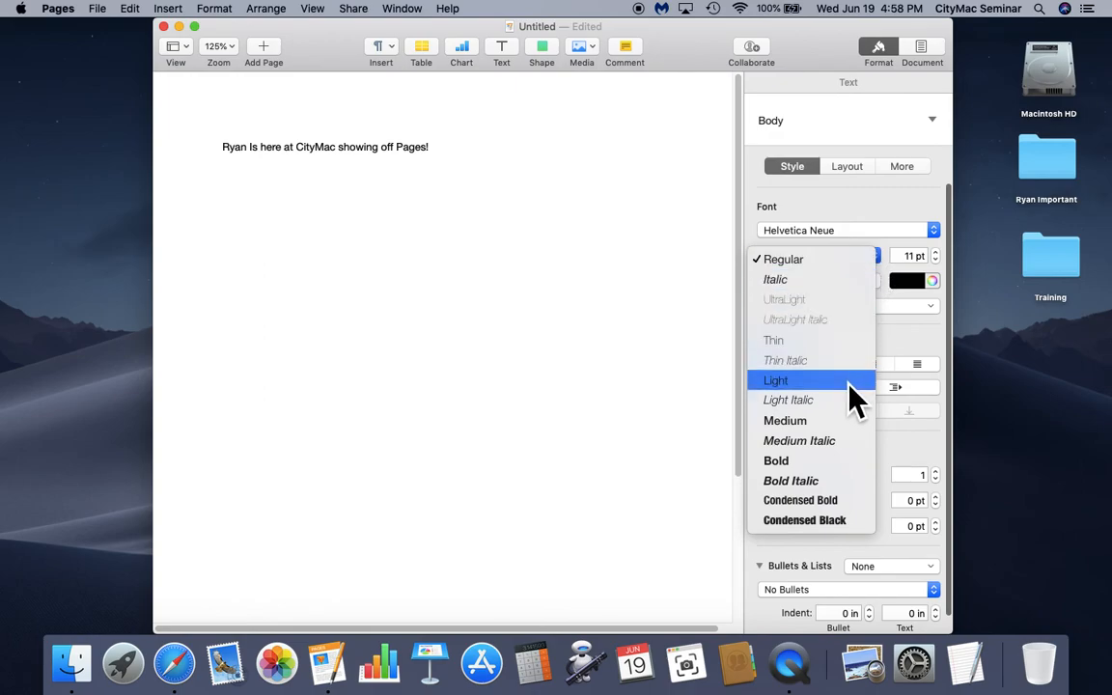
left_click(918, 260)
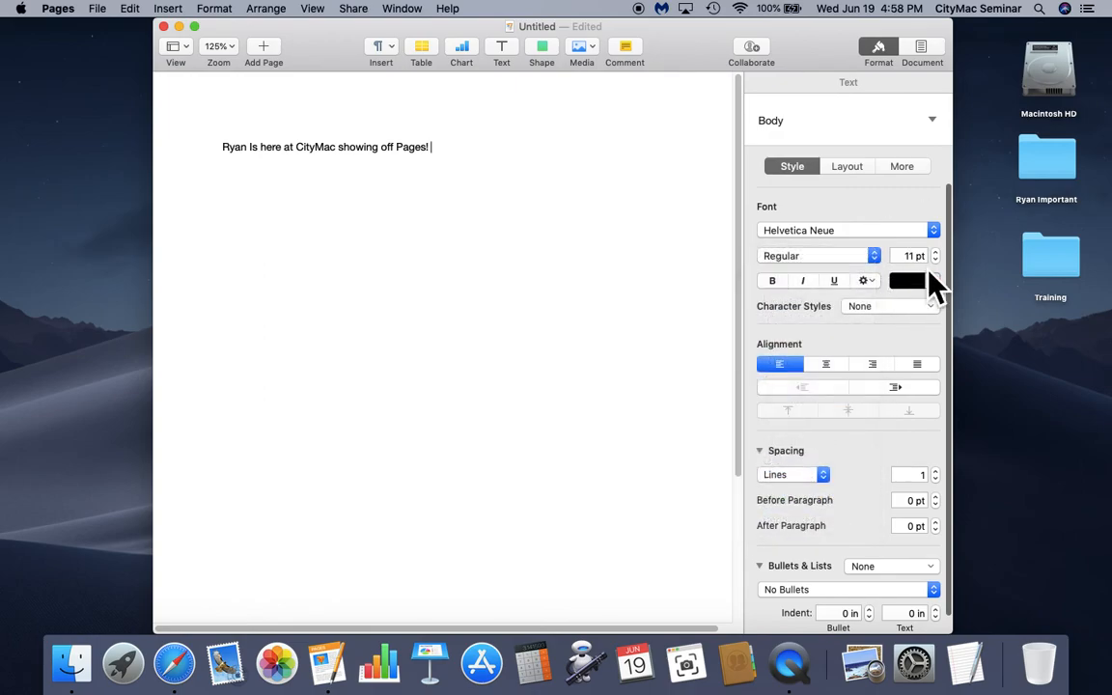
left_click(935, 251)
left_click(935, 261)
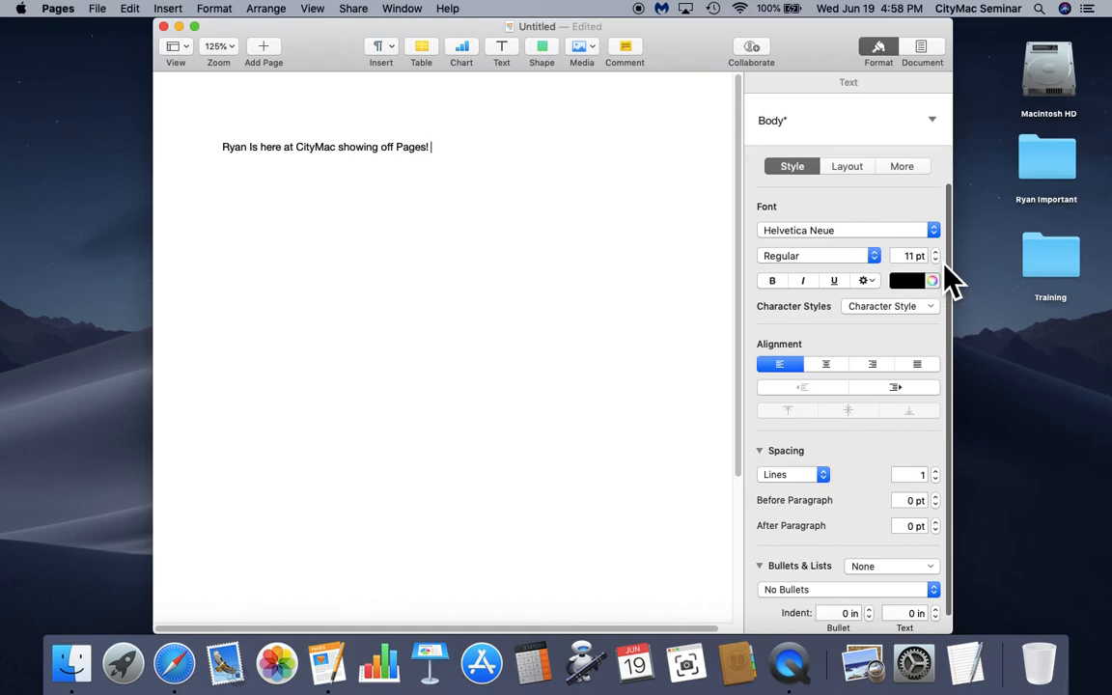
- Select 'showing off Pages!' and enlarge it step by step to about 17 pt
left_click(343, 151)
left_click_drag(350, 166, 468, 159)
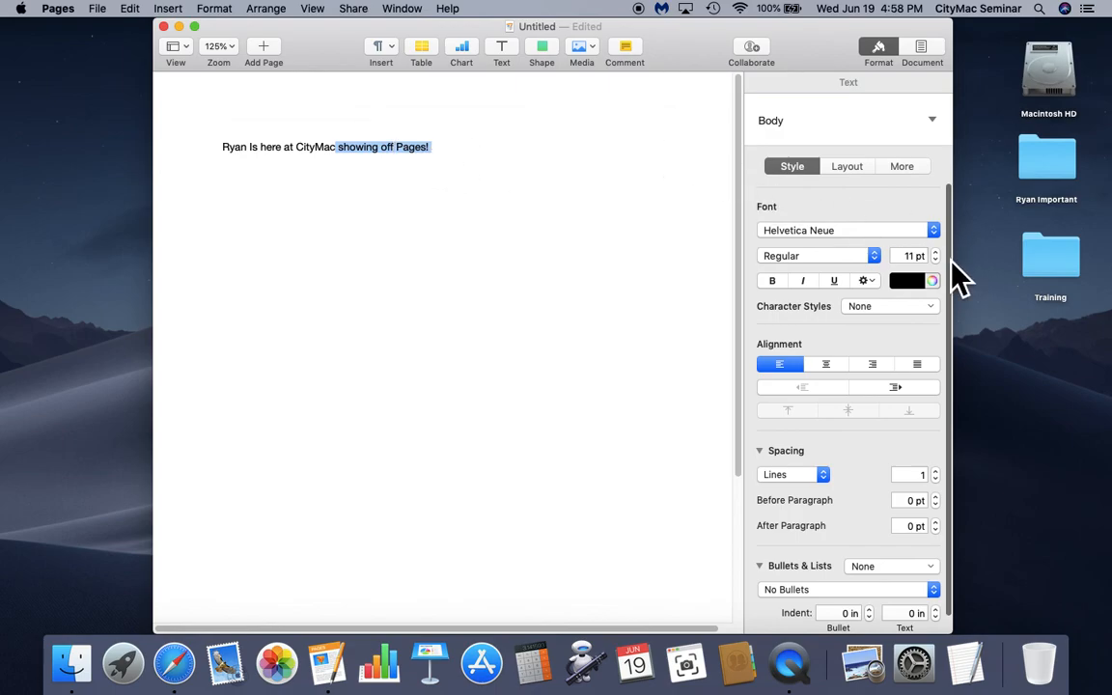
left_click(936, 253)
left_click(942, 252)
left_click(942, 252)
left_click(942, 253)
left_click(943, 253)
left_click(942, 252)
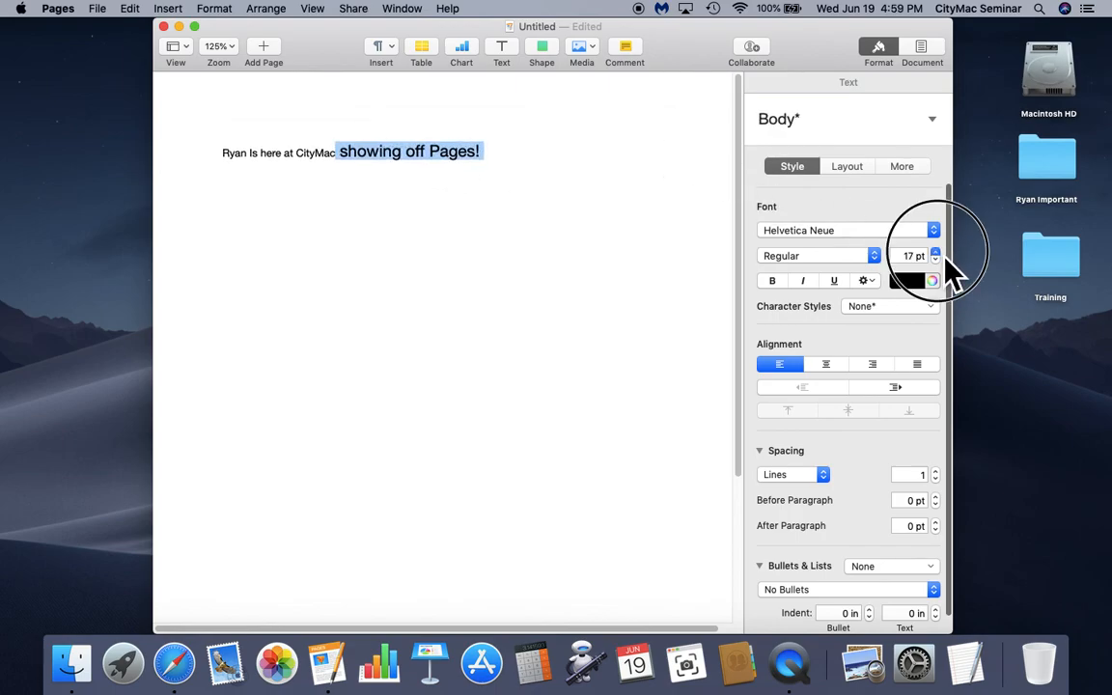
left_click(873, 257)
- Try italic on the phrase, then set it back to Regular at 14 pt
left_click(873, 279)
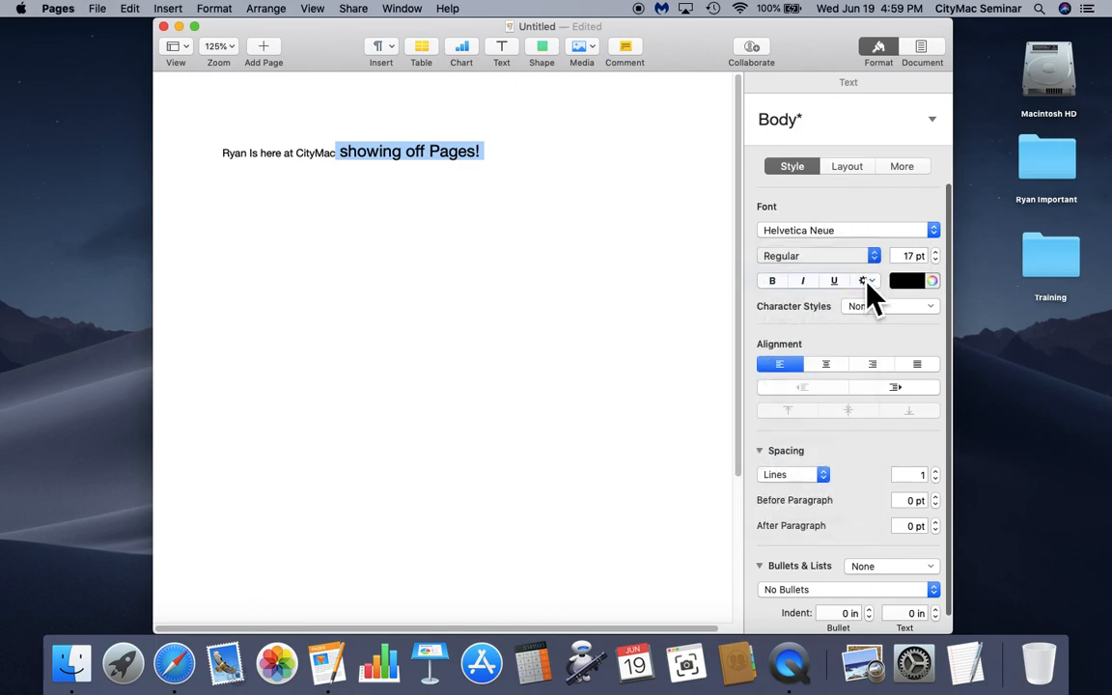
left_click(873, 255)
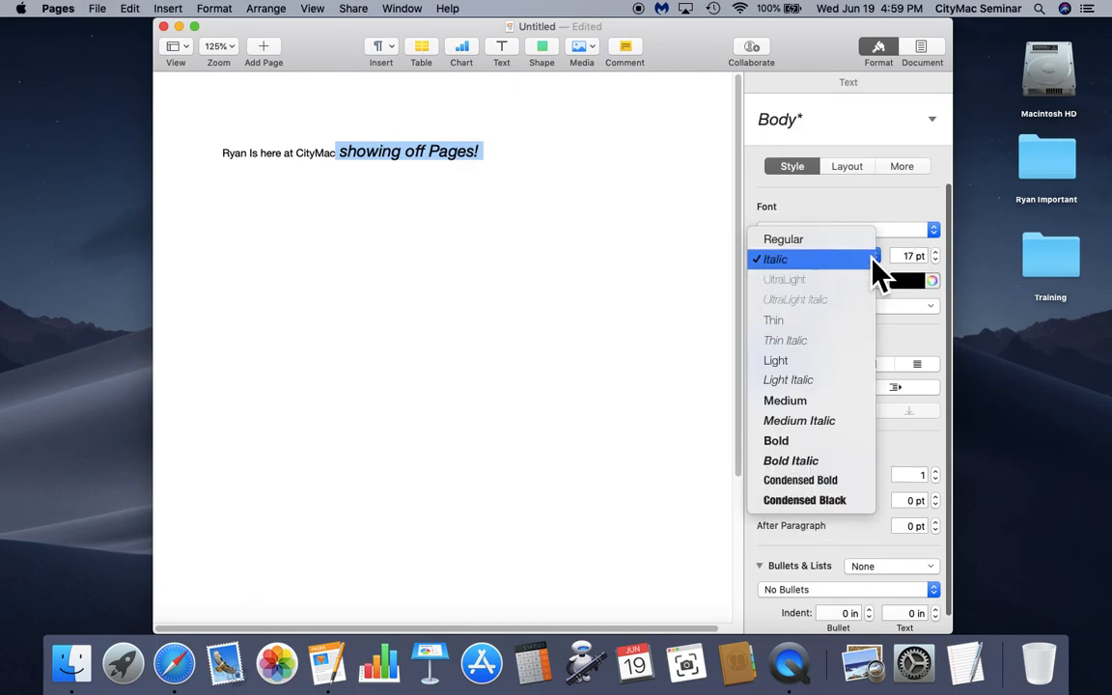
left_click(873, 245)
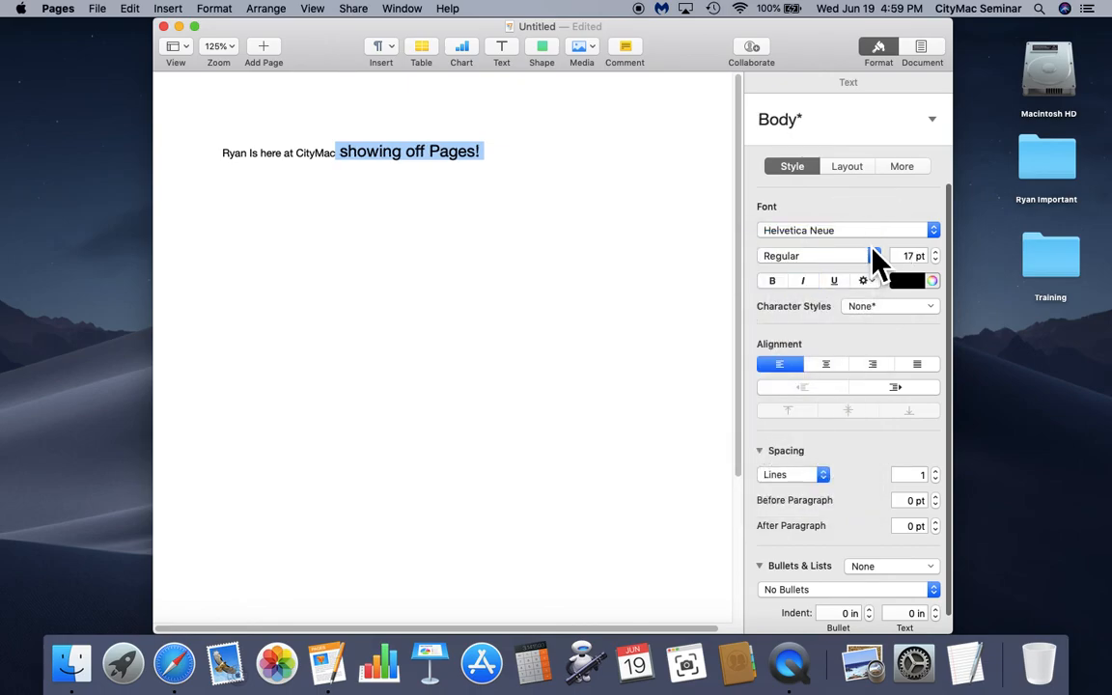
left_click(937, 260)
left_click(937, 260)
left_click(937, 261)
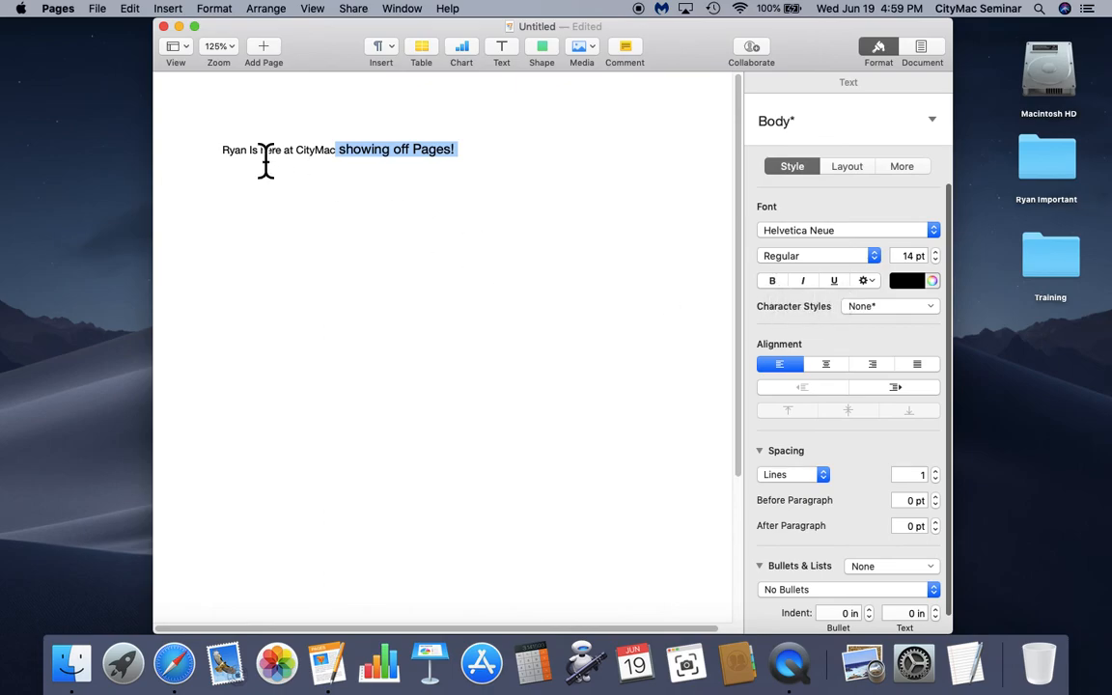
- Make the sentence's first word bold, underlined and green, and add an empty line below the sentence
left_click_drag(224, 162, 250, 163)
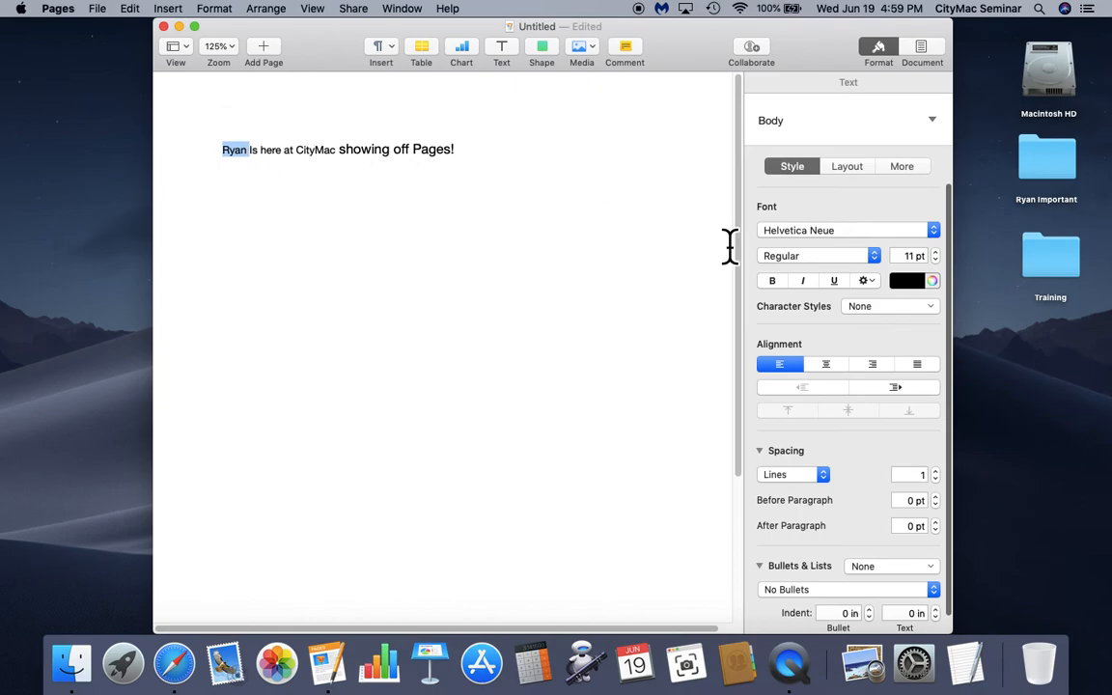
left_click(772, 281)
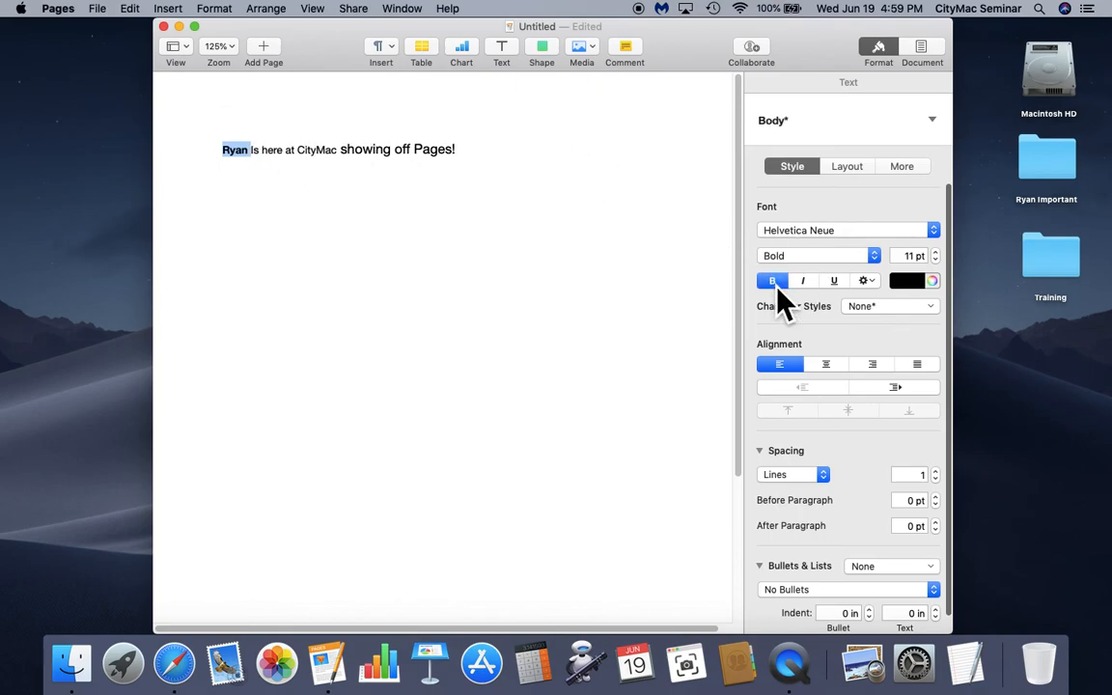
left_click(835, 283)
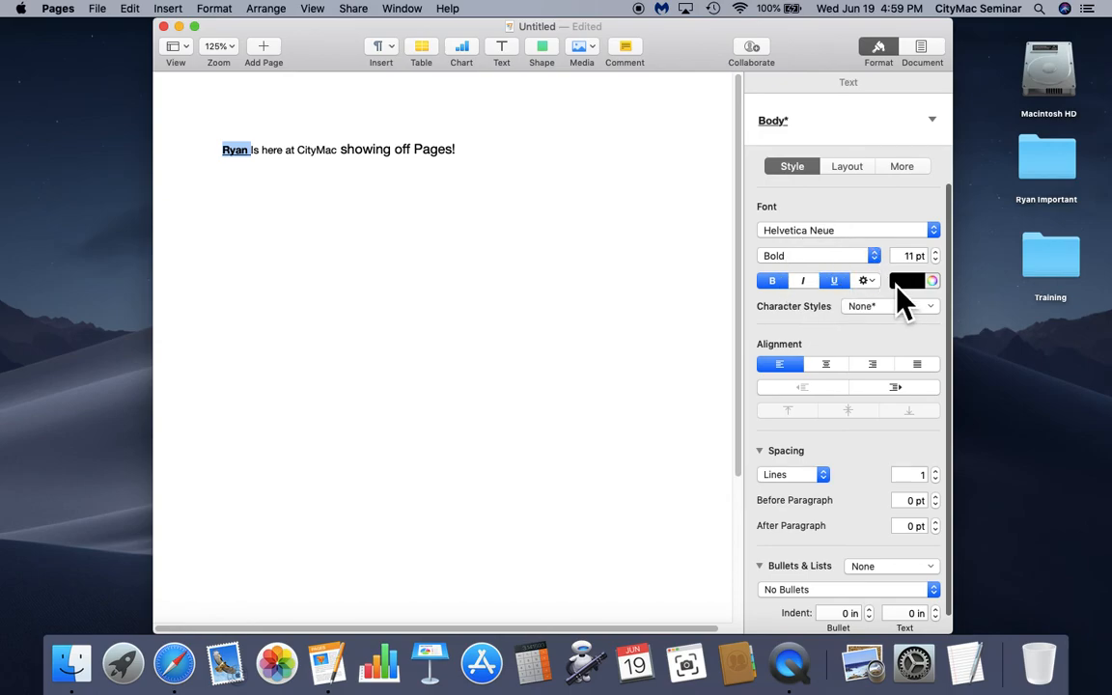
left_click(921, 285)
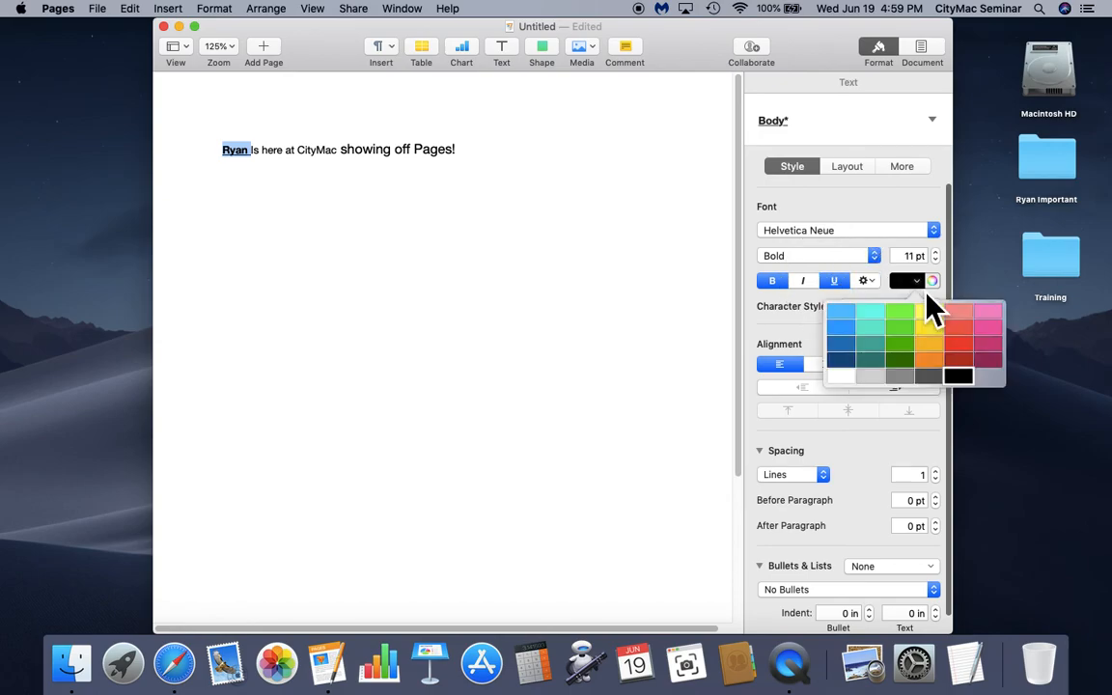
left_click(904, 331)
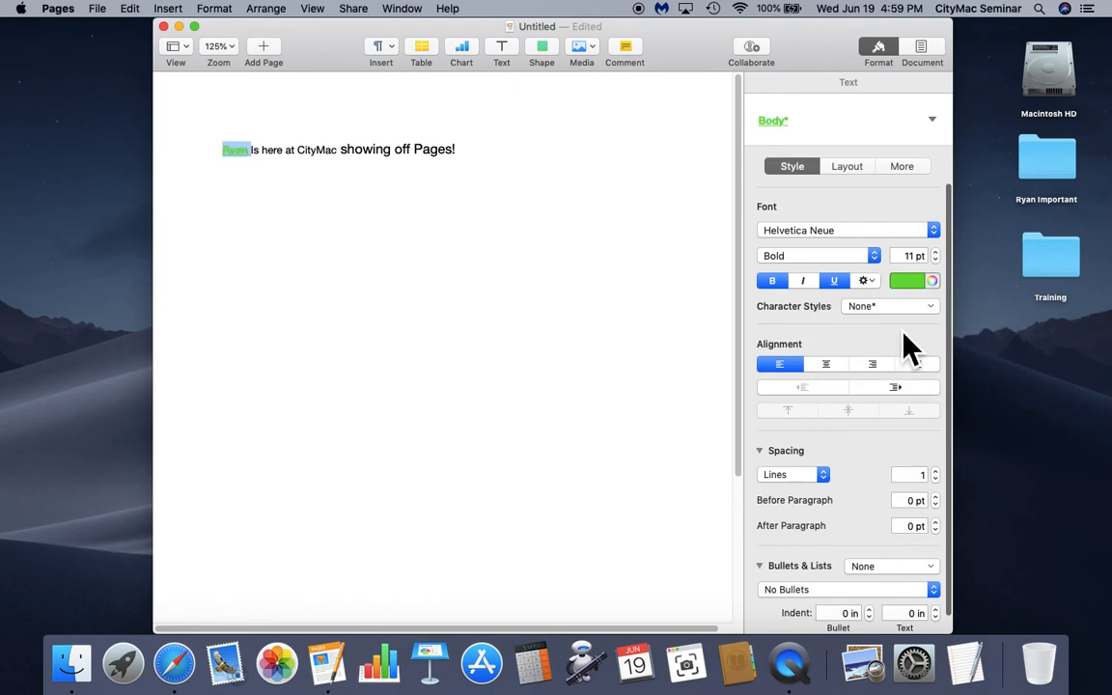
left_click(591, 338)
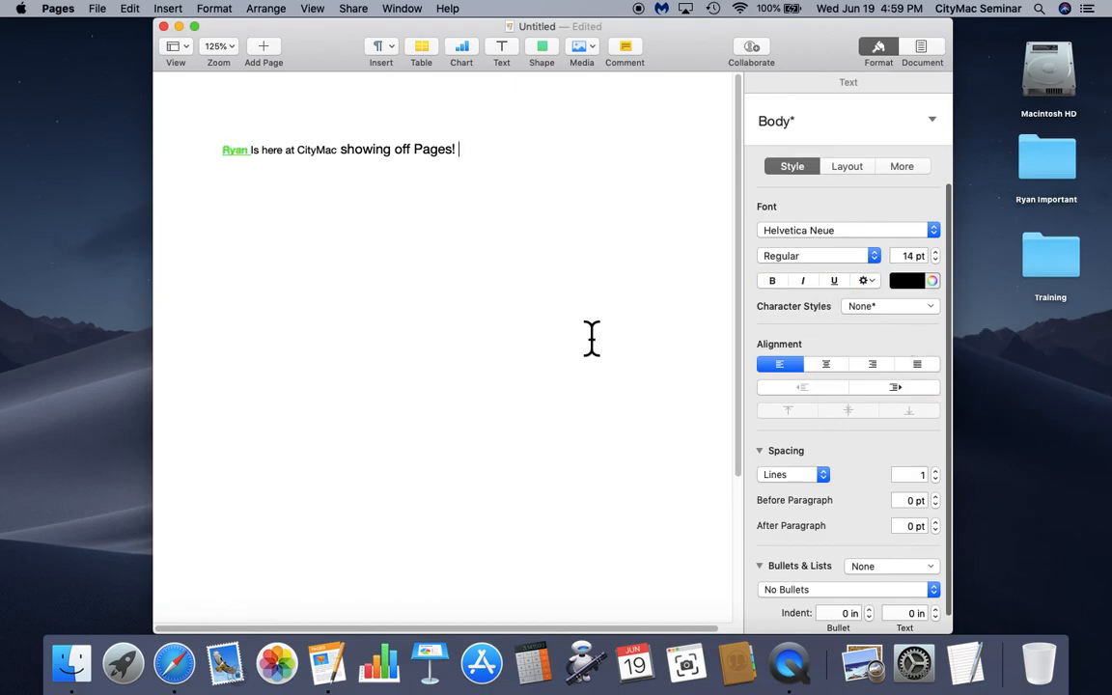
key("Return")
- Type 'Apple Is The Best!' on the new line, trying centre, right and justified alignment
left_click(836, 370)
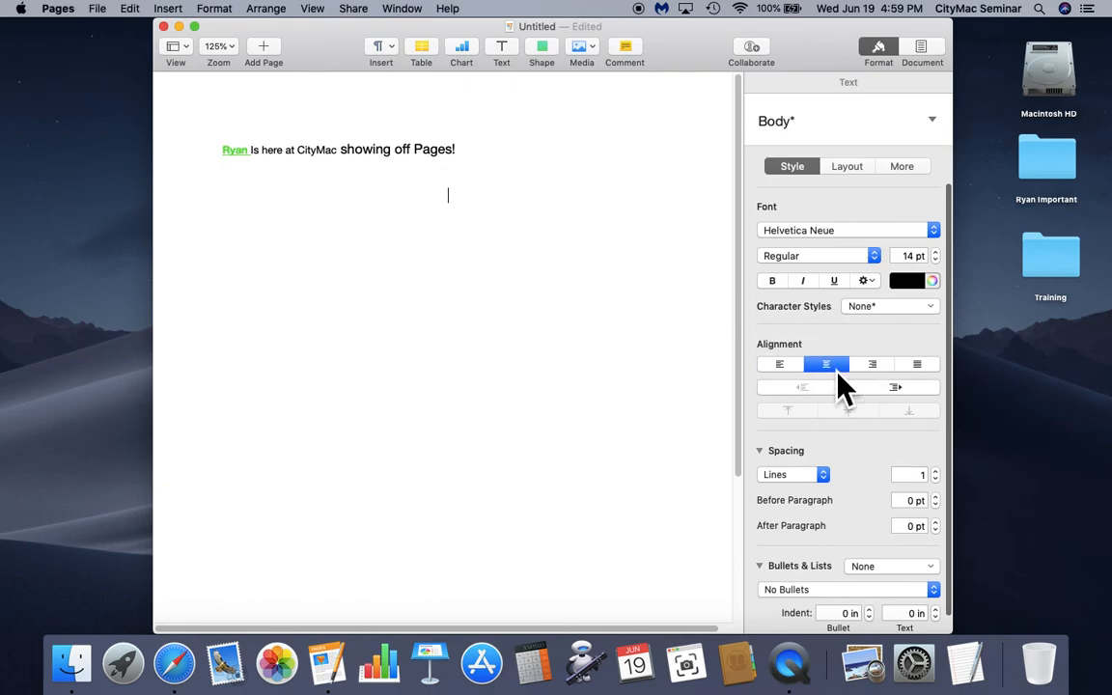
type("Apple Is The Best!")
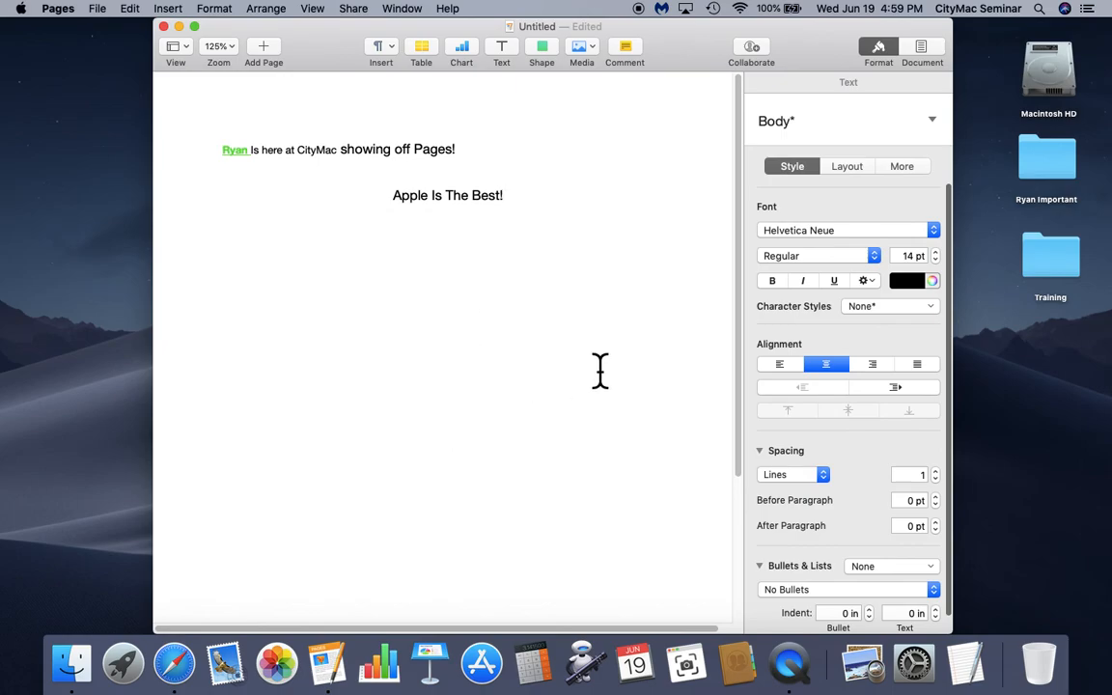
left_click(880, 369)
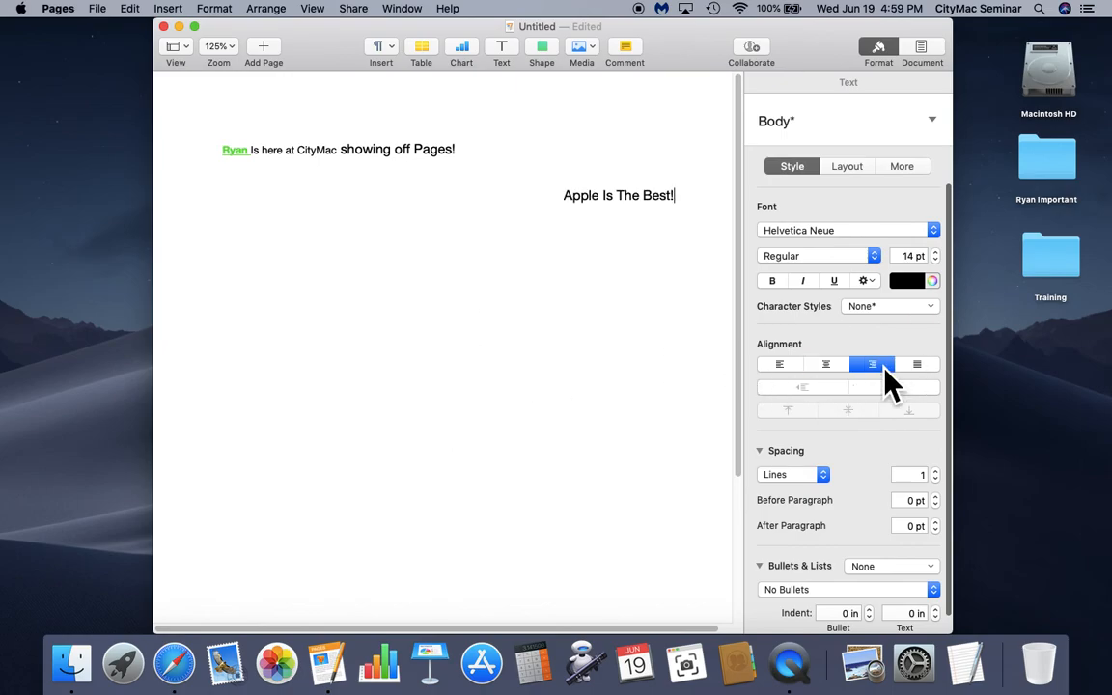
left_click(918, 368)
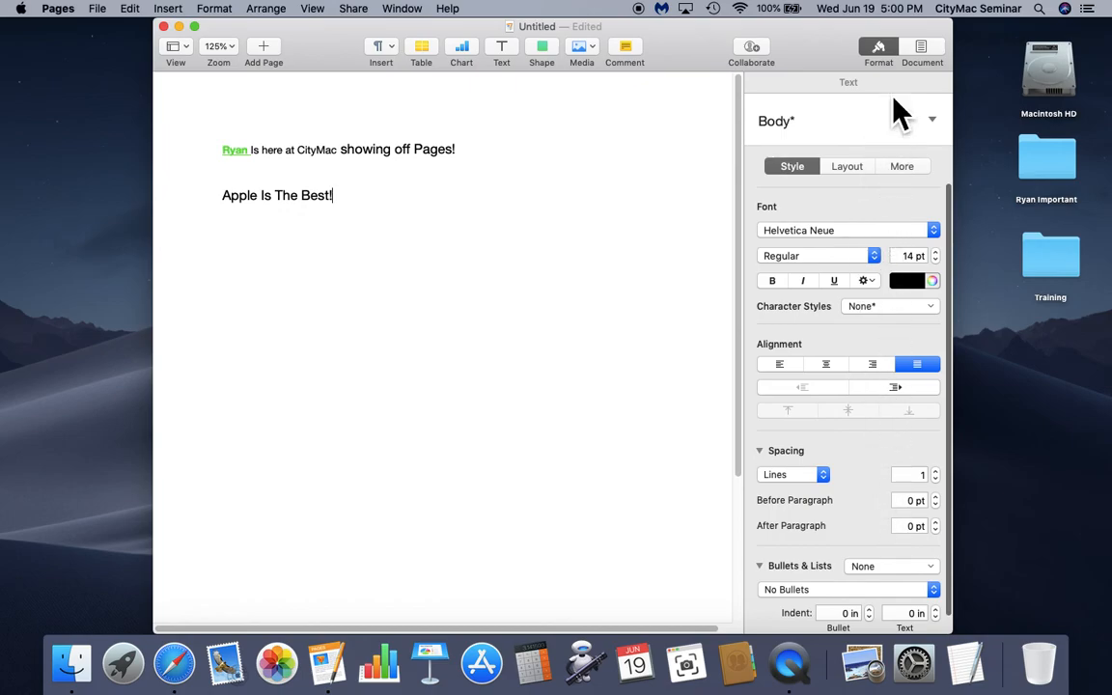
left_click(889, 56)
left_click(889, 56)
left_click(886, 56)
scroll(857, 355, "down", 2)
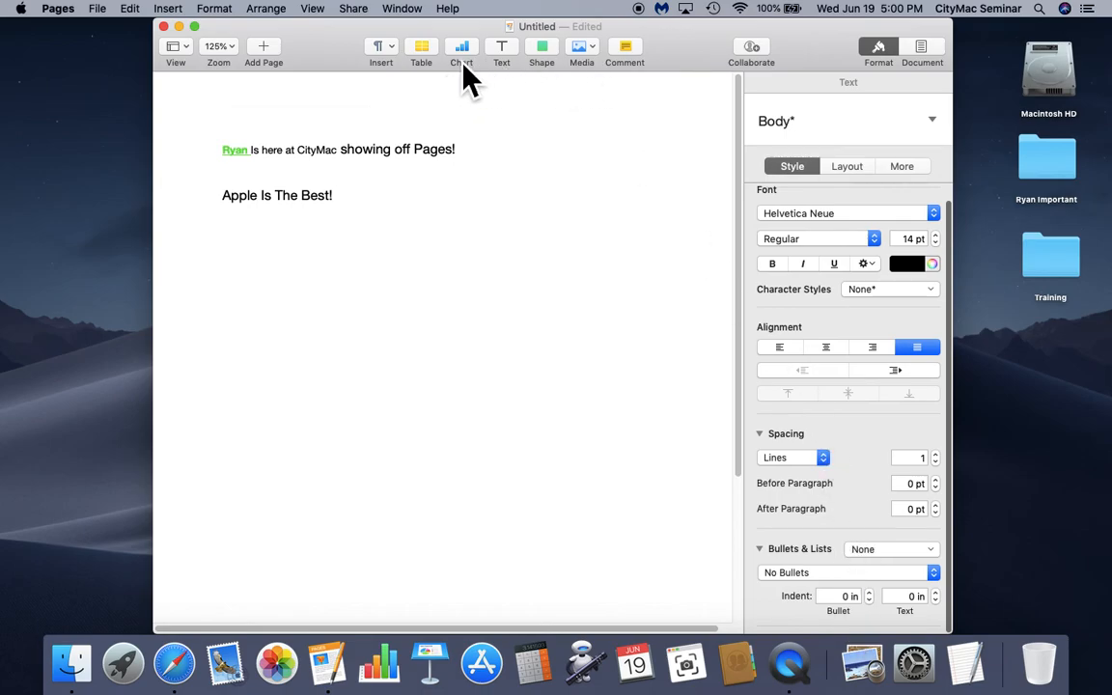
left_click(429, 46)
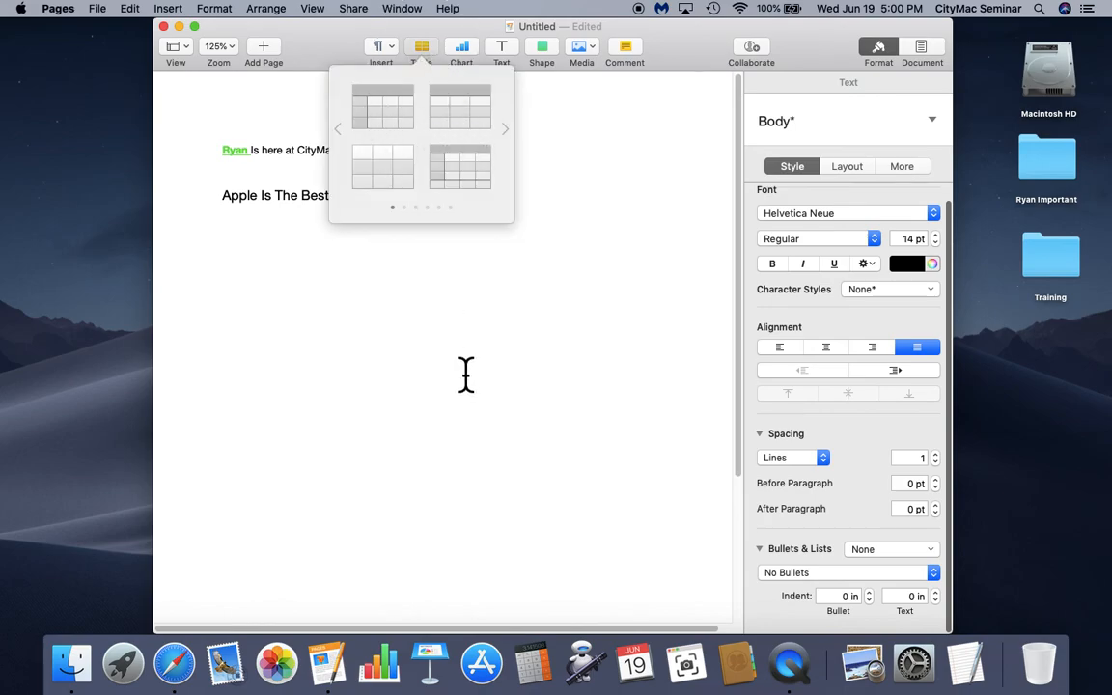
left_click(462, 49)
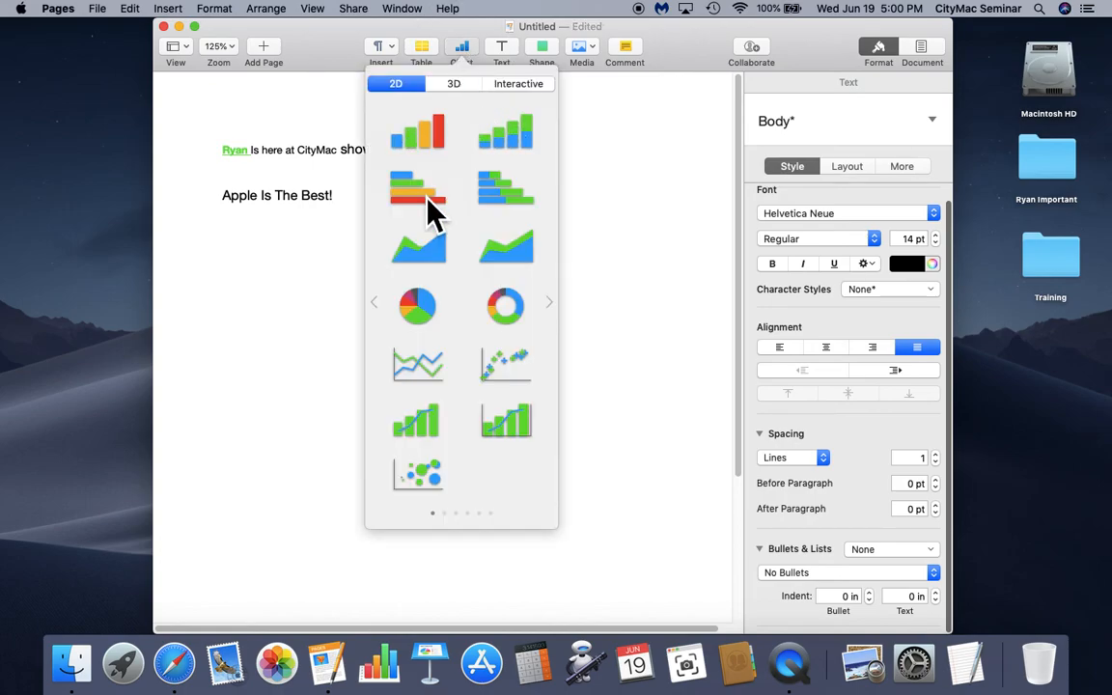
left_click(483, 44)
- Insert a text box and position it between the CityMac sentence and 'Apple Is The Best!'
left_click(509, 56)
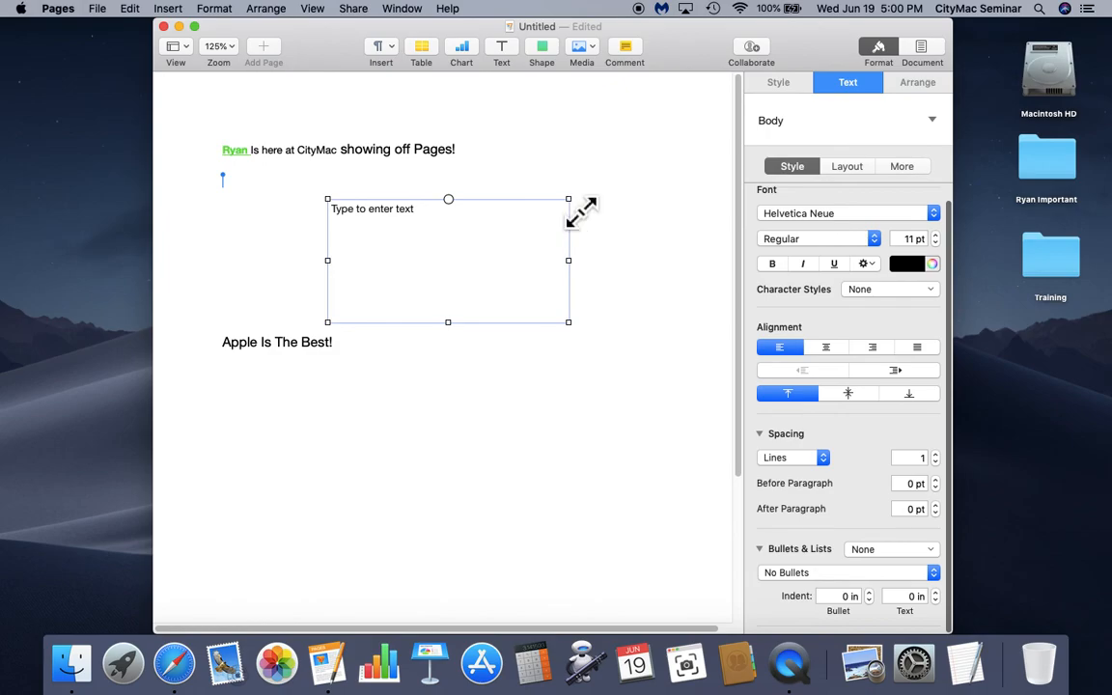
mouse_move(475, 249)
left_mouse_down()
mouse_move(427, 278)
mouse_move(487, 259)
mouse_move(472, 241)
mouse_move(437, 285)
mouse_move(508, 274)
mouse_move(503, 259)
mouse_move(409, 270)
mouse_move(518, 267)
mouse_move(508, 281)
mouse_move(526, 268)
mouse_move(470, 264)
left_mouse_up()
left_click(514, 289)
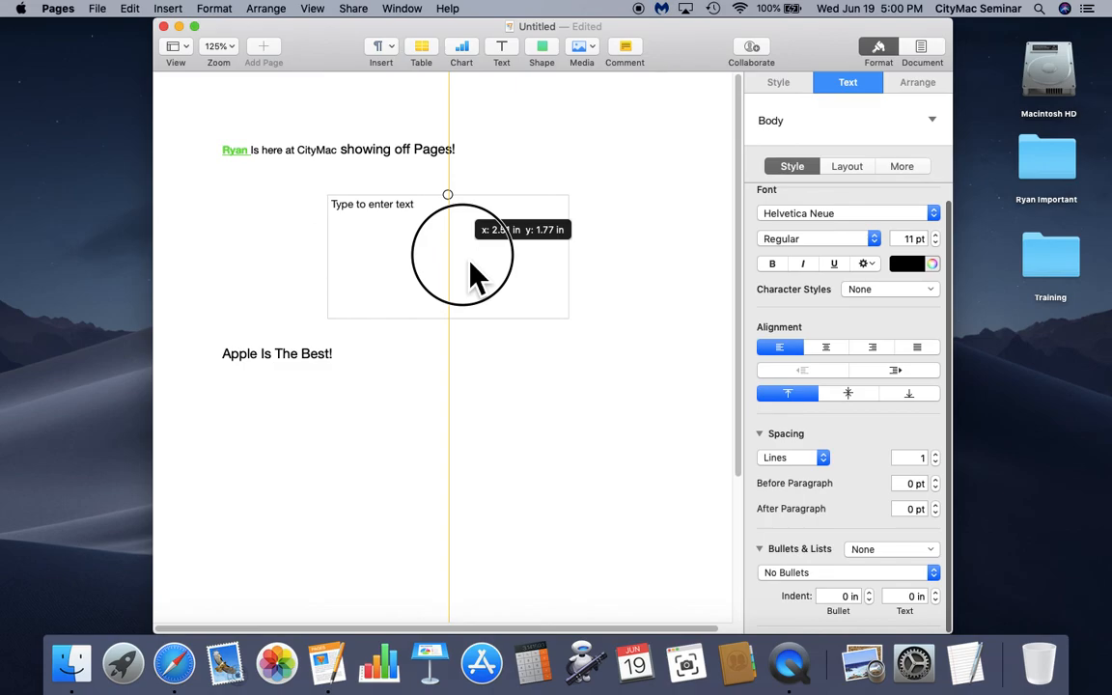
mouse_move(470, 264)
left_mouse_down()
mouse_move(472, 231)
mouse_move(475, 352)
mouse_move(474, 309)
mouse_move(499, 289)
mouse_move(458, 277)
mouse_move(469, 287)
left_mouse_up()
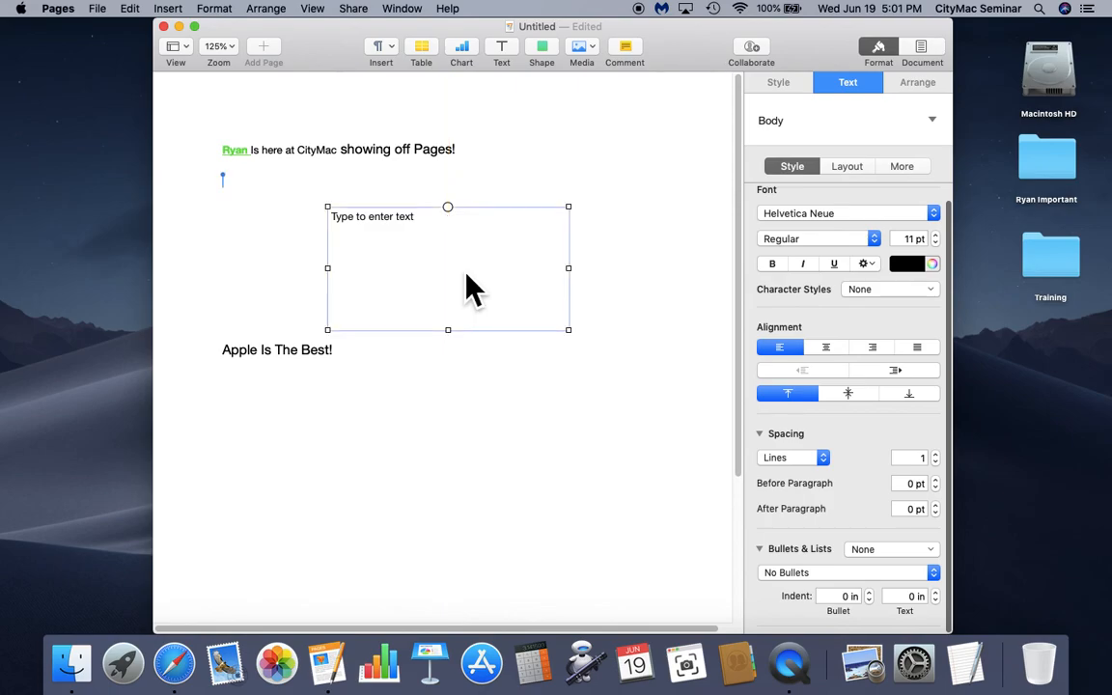
left_click(543, 50)
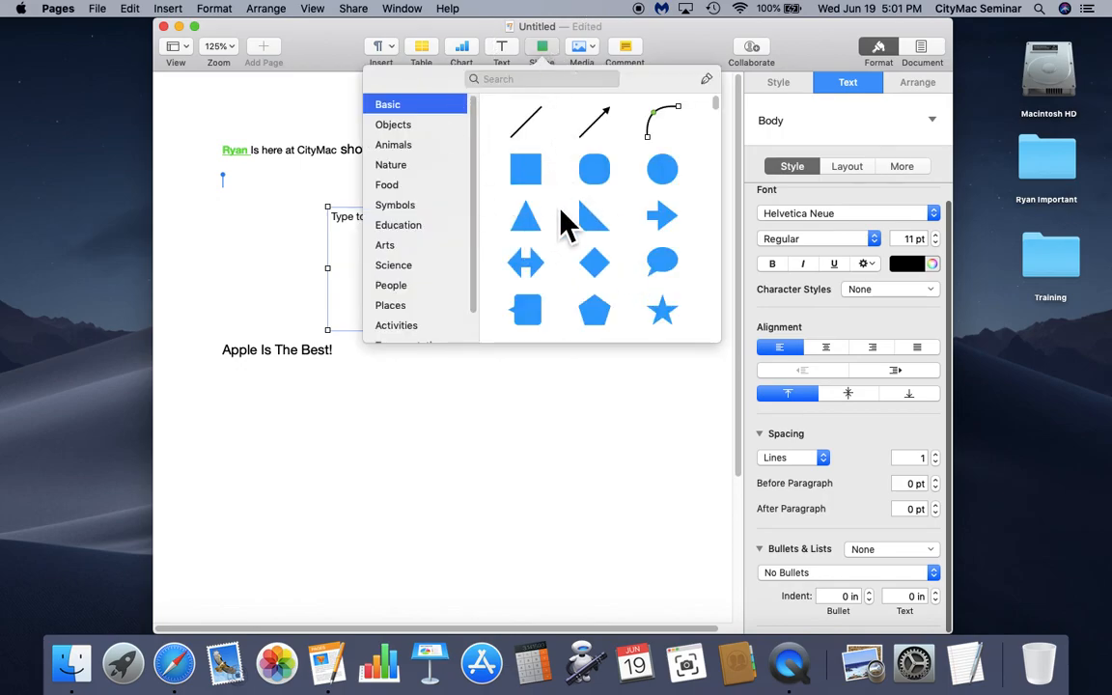
- Place a blue square below 'Apple Is The Best!' and stretch it leftward into a wide rectangle
left_click(523, 173)
left_click_drag(523, 175, 569, 418)
left_click(371, 434)
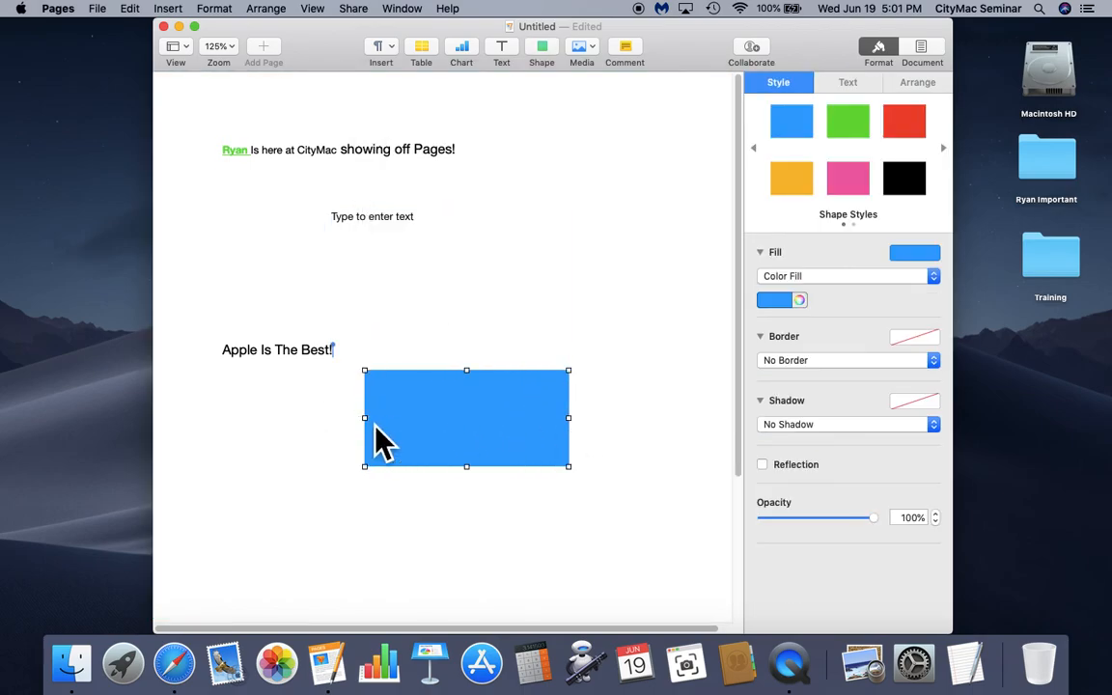
left_click_drag(369, 431, 320, 442)
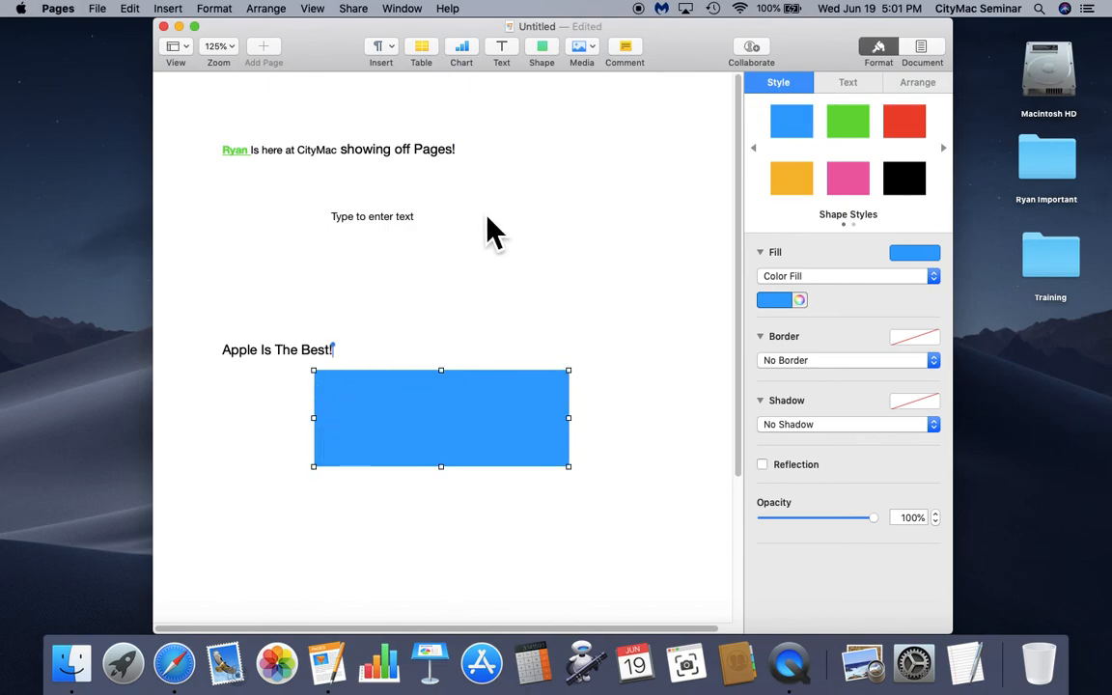
left_click(596, 58)
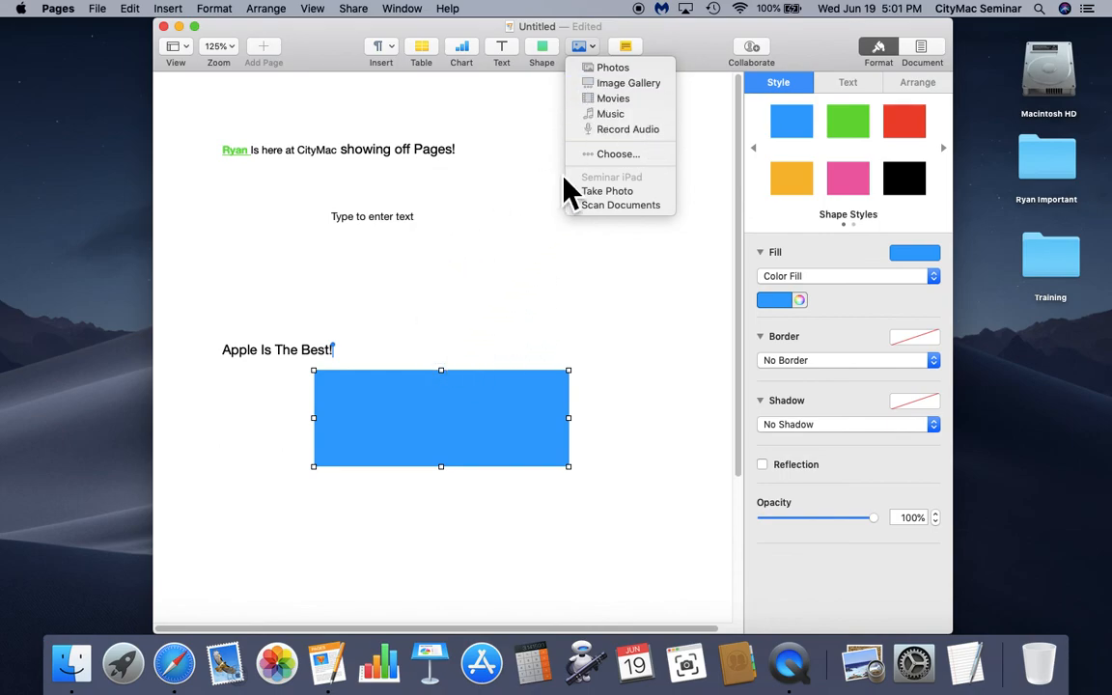
- Drop the s'more photo from Photos into the empty text box and crop its mask to the s'more
left_click(615, 73)
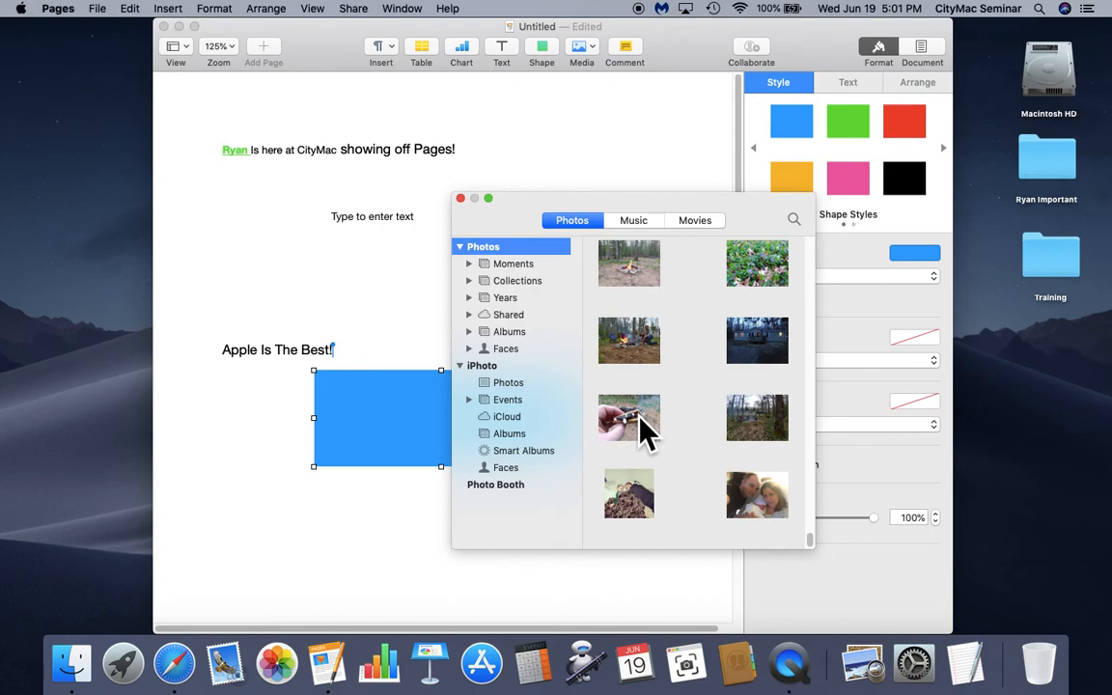
left_click_drag(642, 427, 397, 323)
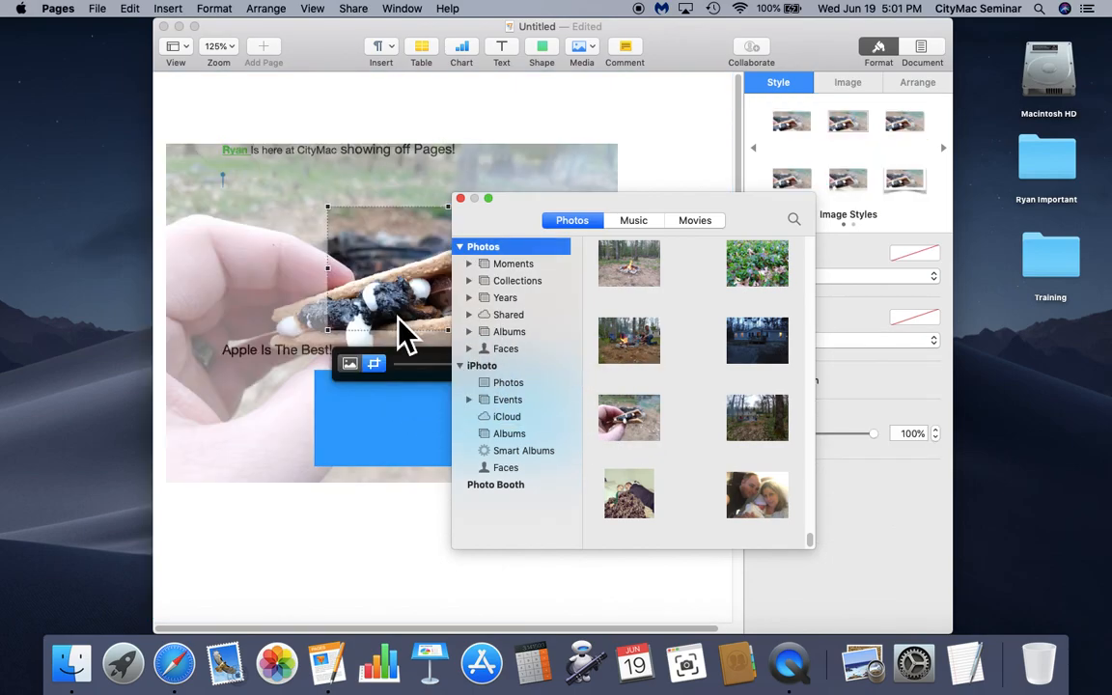
left_click(461, 199)
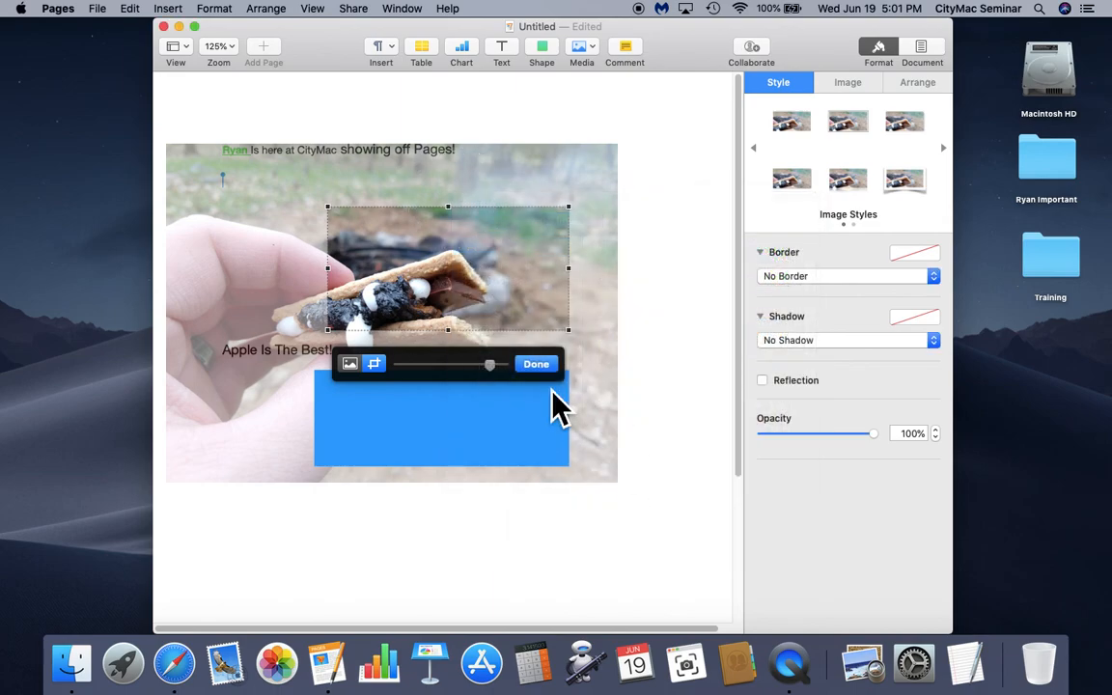
left_click(538, 266)
left_click_drag(538, 266, 600, 223)
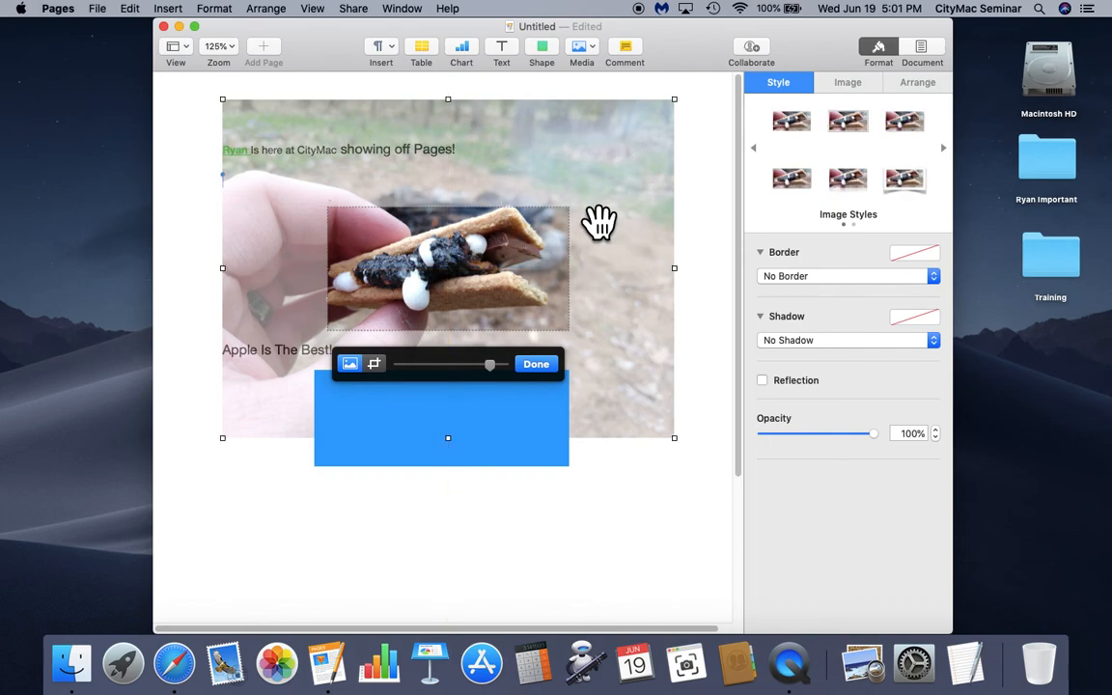
left_click(540, 369)
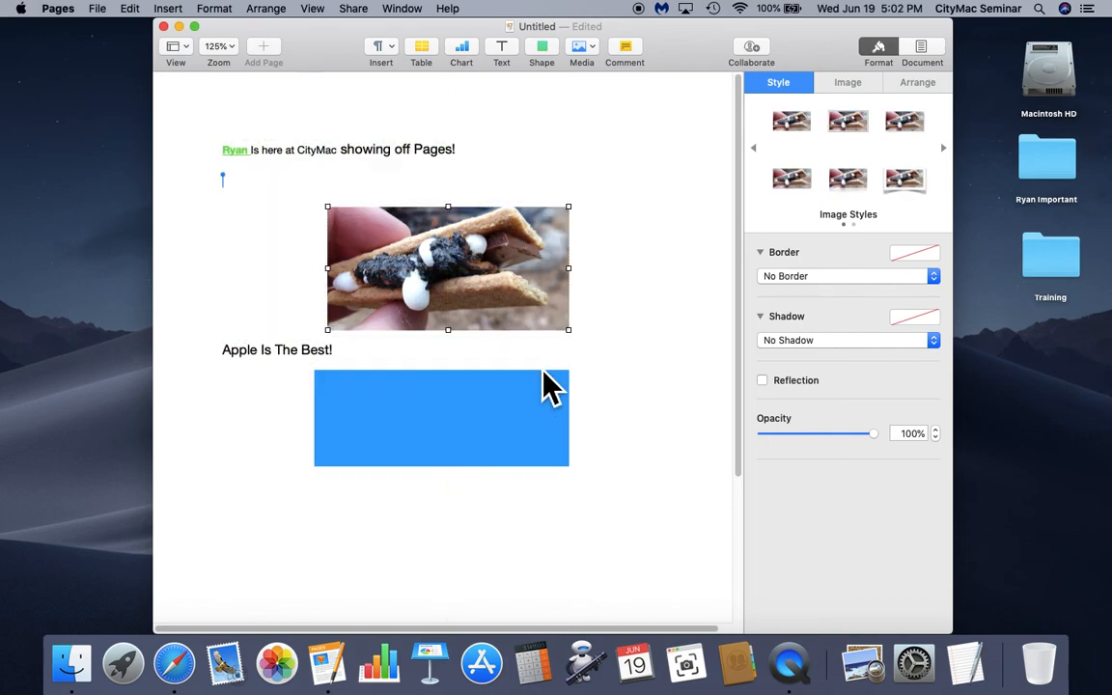
left_click(608, 344)
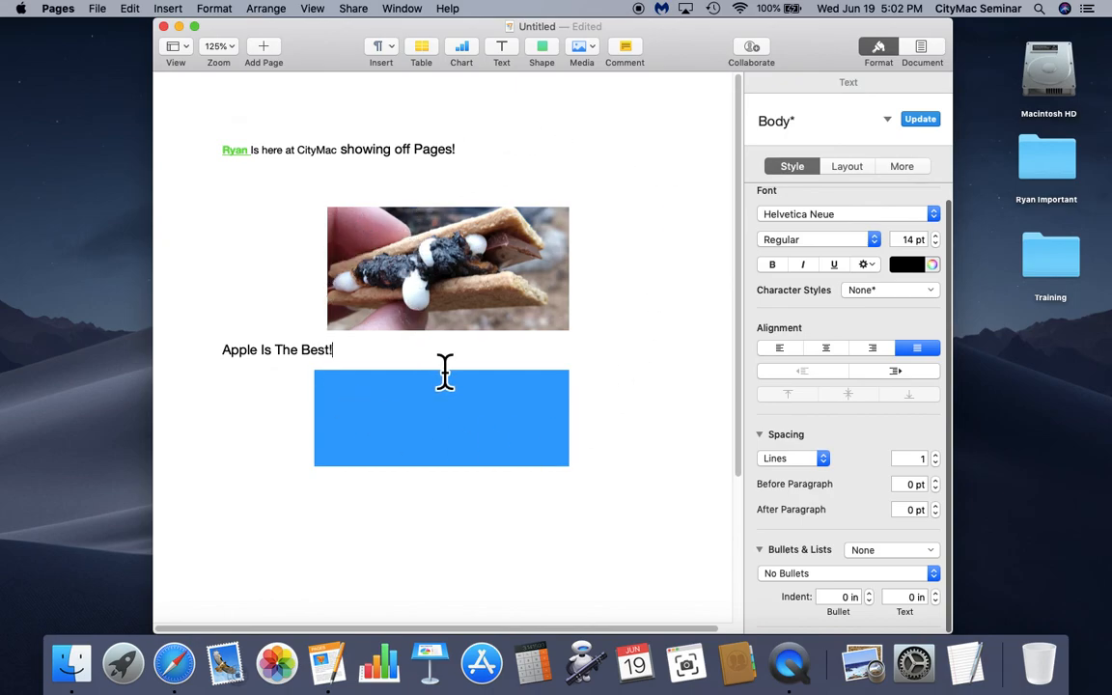
- Save the untitled document as 'Camping with smores' in Desktop — iCloud
left_click(98, 10)
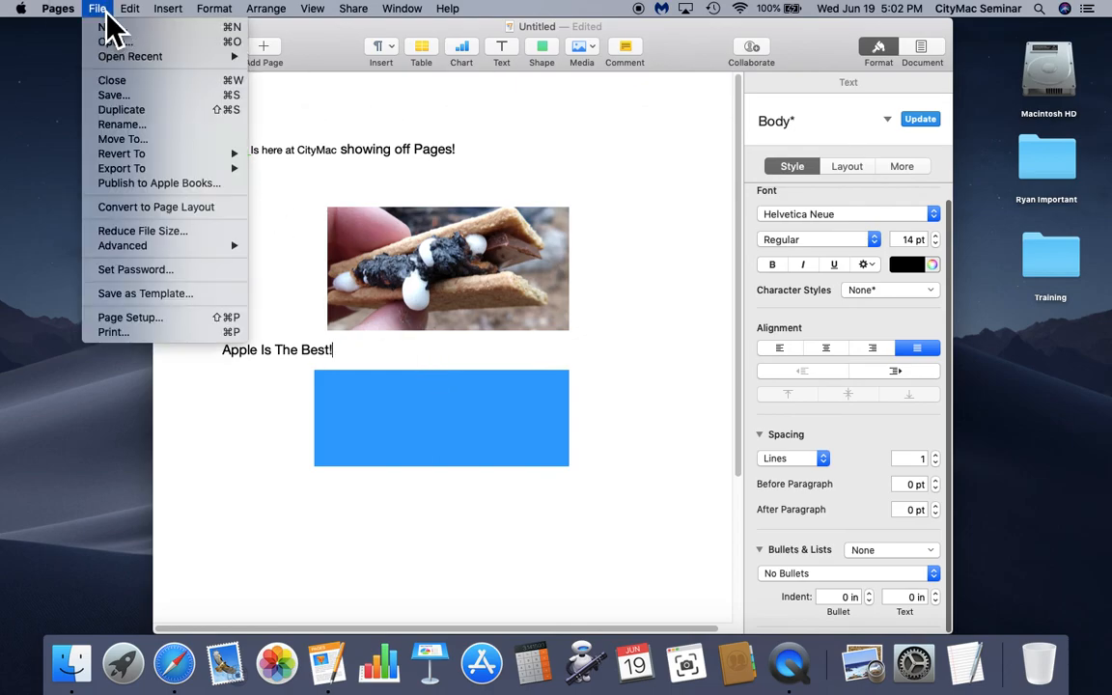
left_click(134, 97)
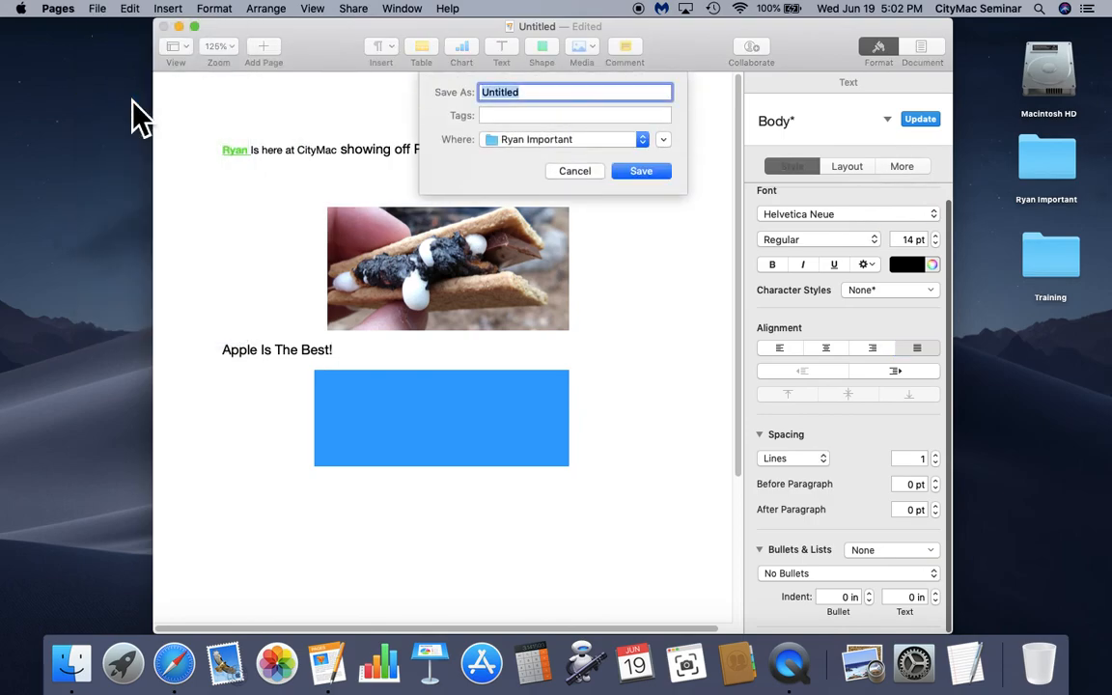
type("Camping wi")
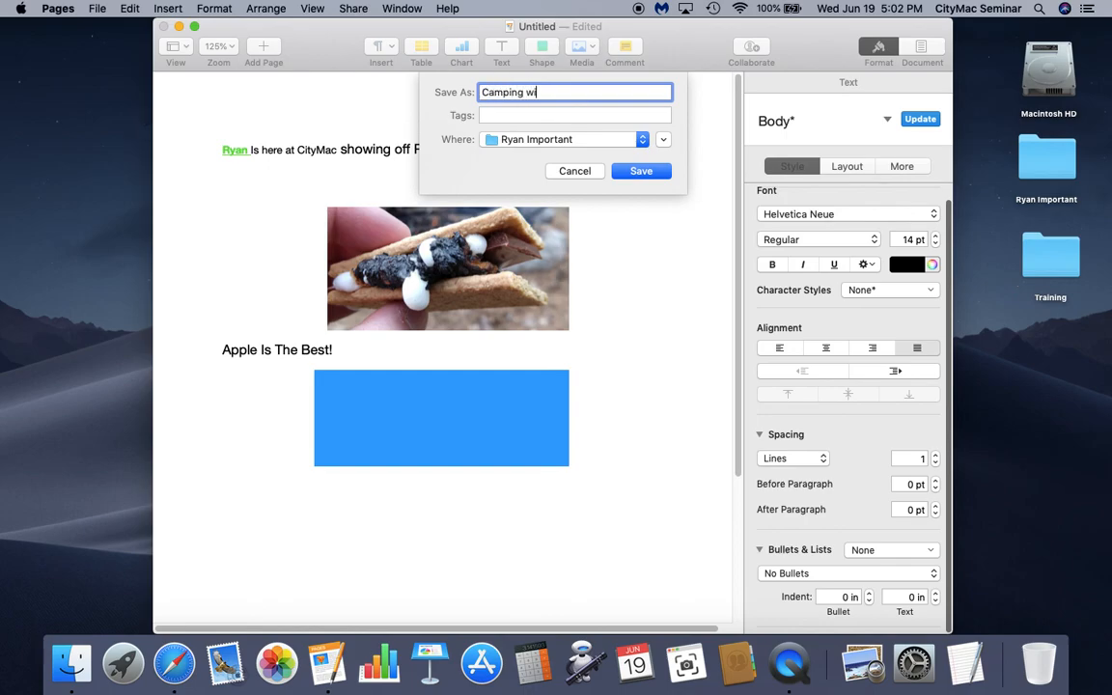
type("th smores")
left_click(646, 142)
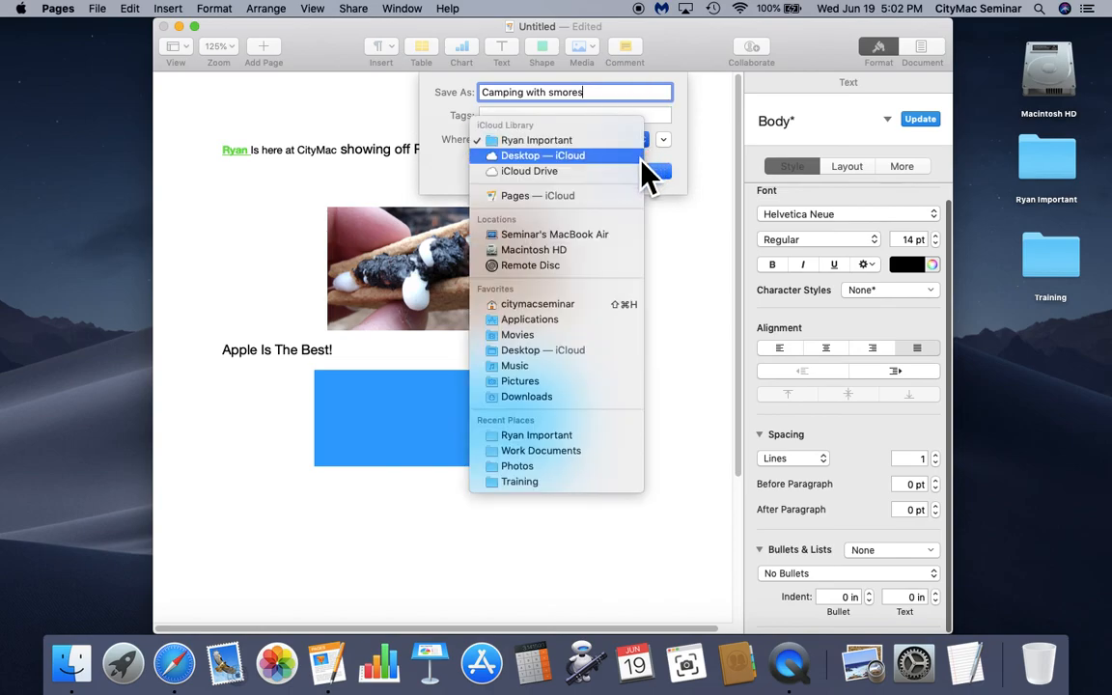
left_click(642, 156)
key("Return")
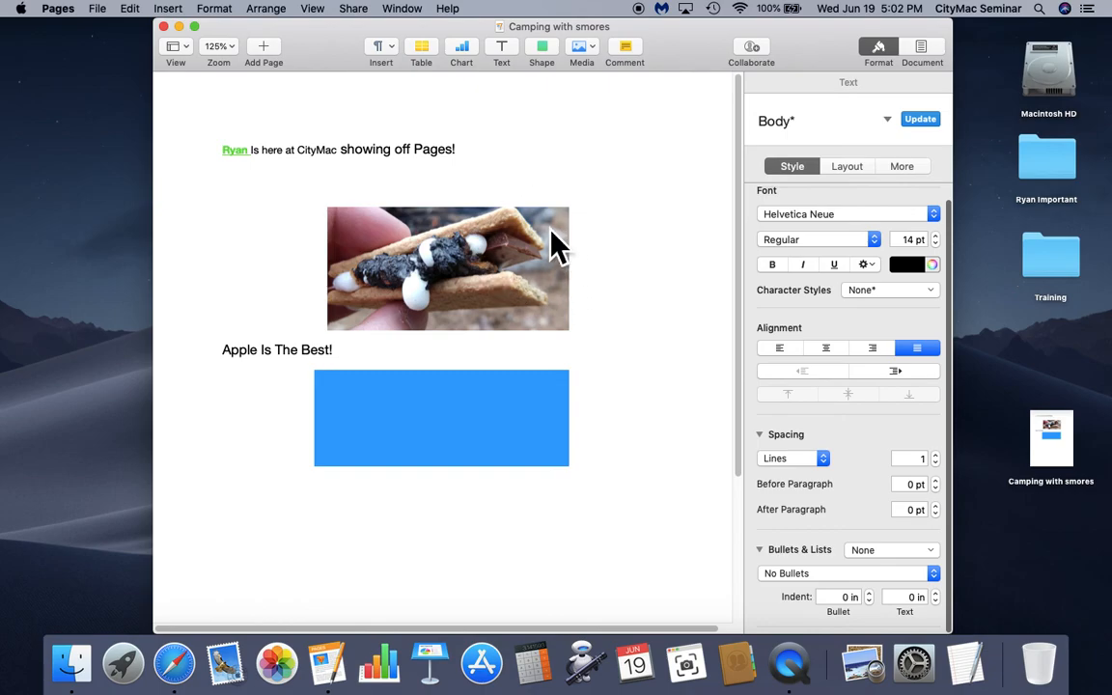
- Export Camping with smores to Word as a DOCX file on the Desktop, keeping its name
left_click(103, 14)
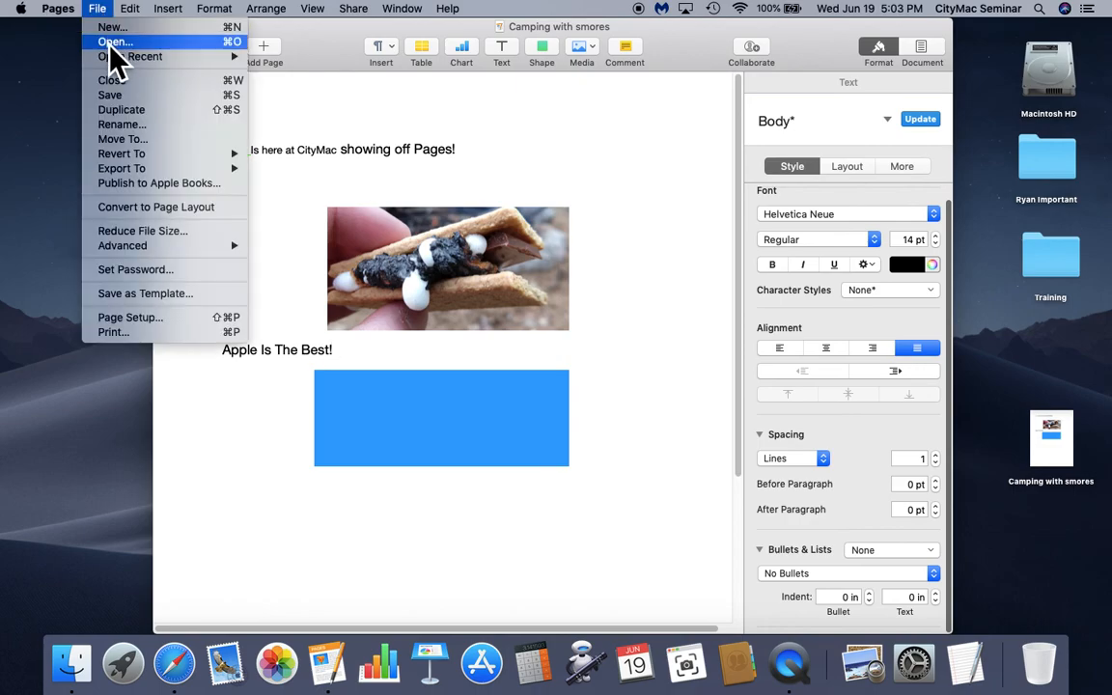
mouse_move(117, 172)
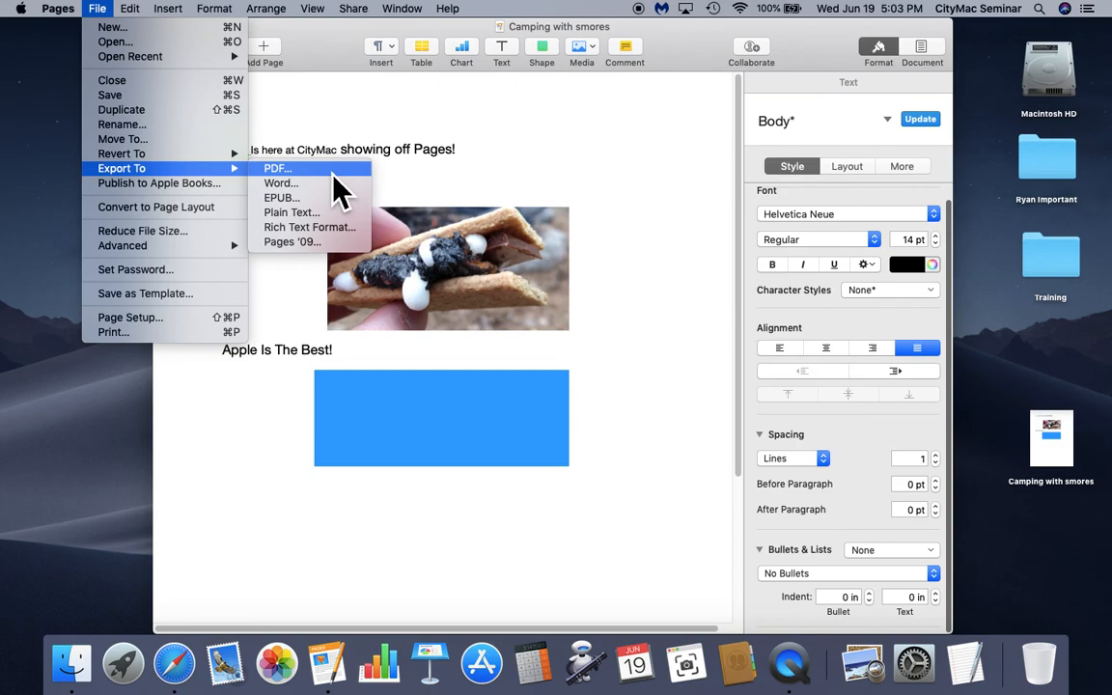
left_click(320, 190)
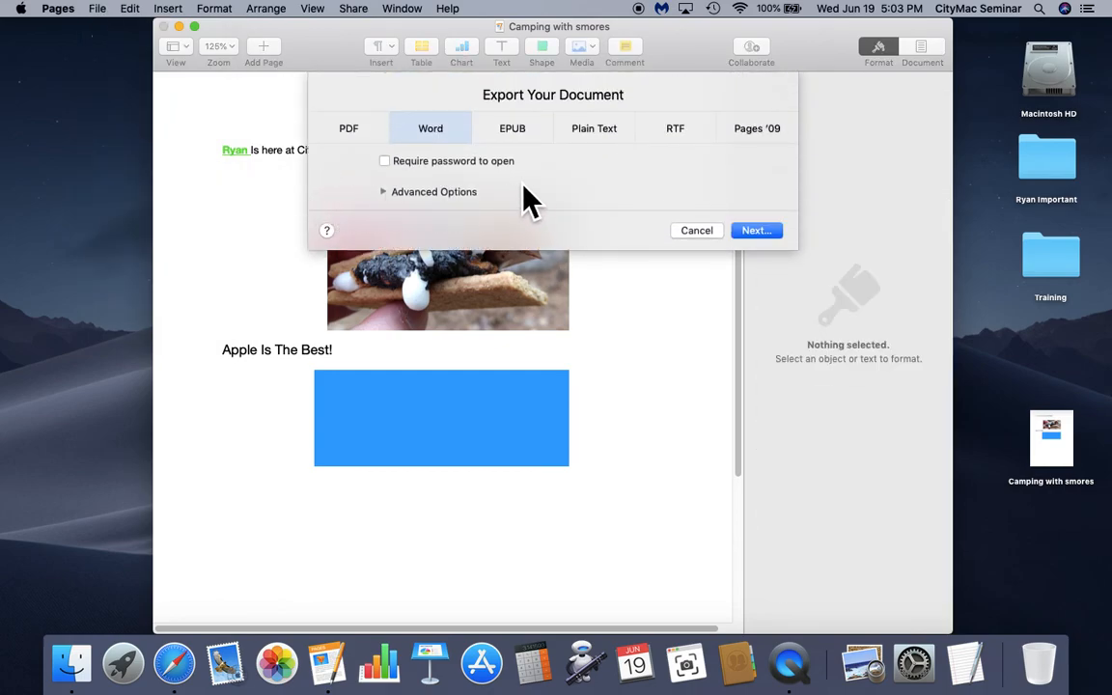
left_click(754, 231)
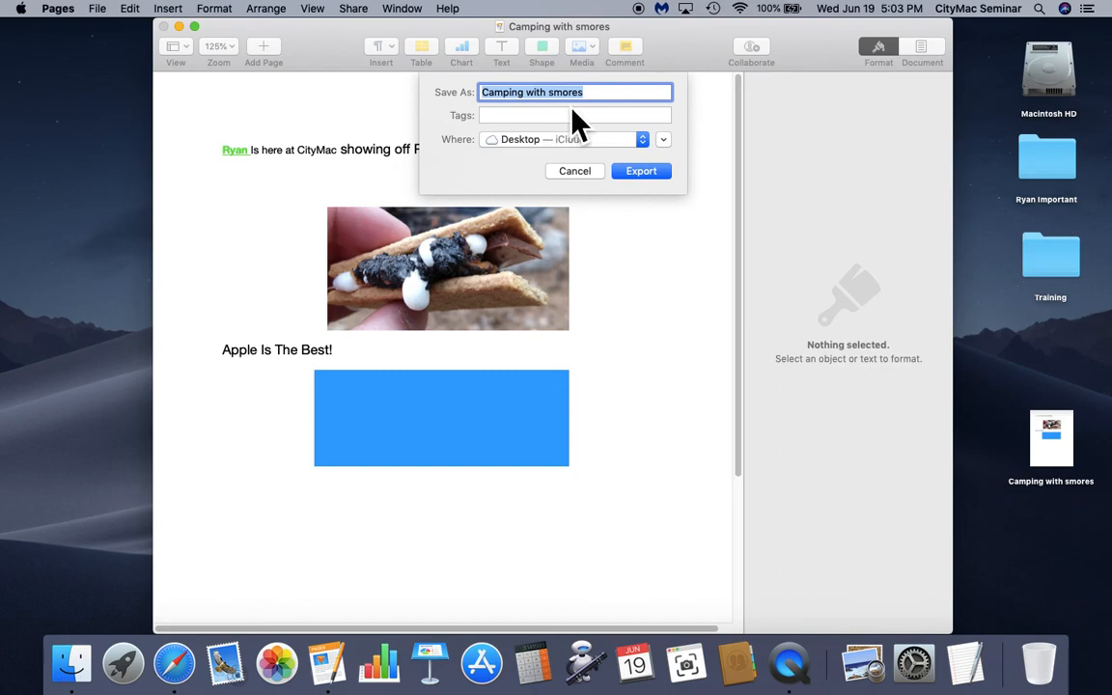
left_click(631, 170)
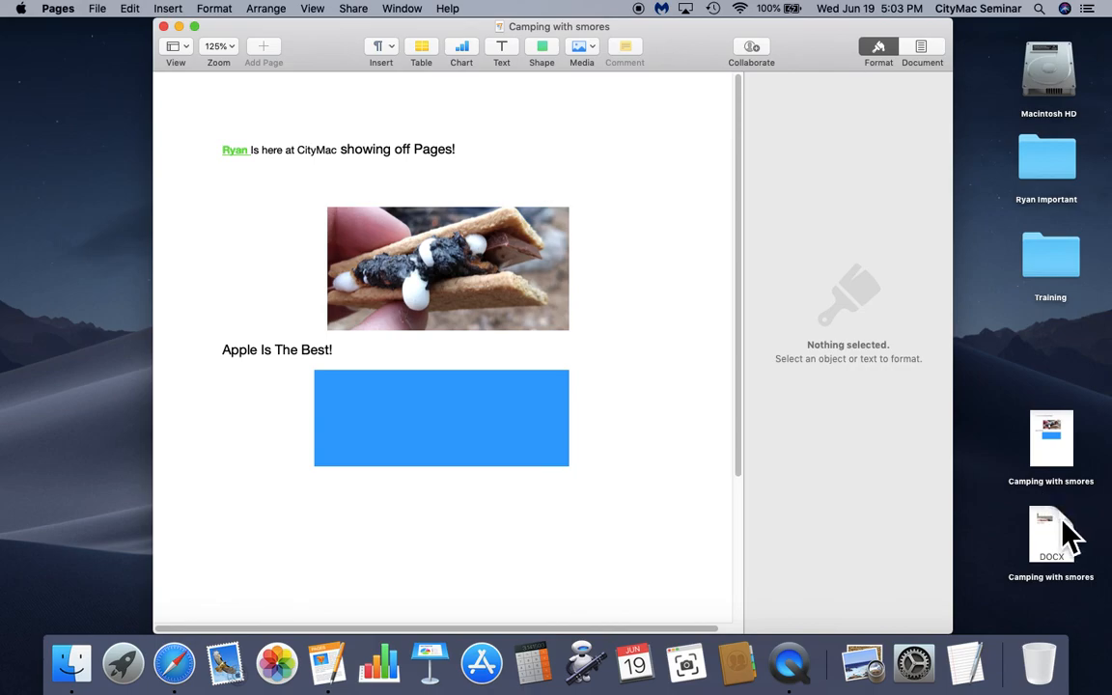
- Delete the blue rectangle below the text
left_click(682, 483)
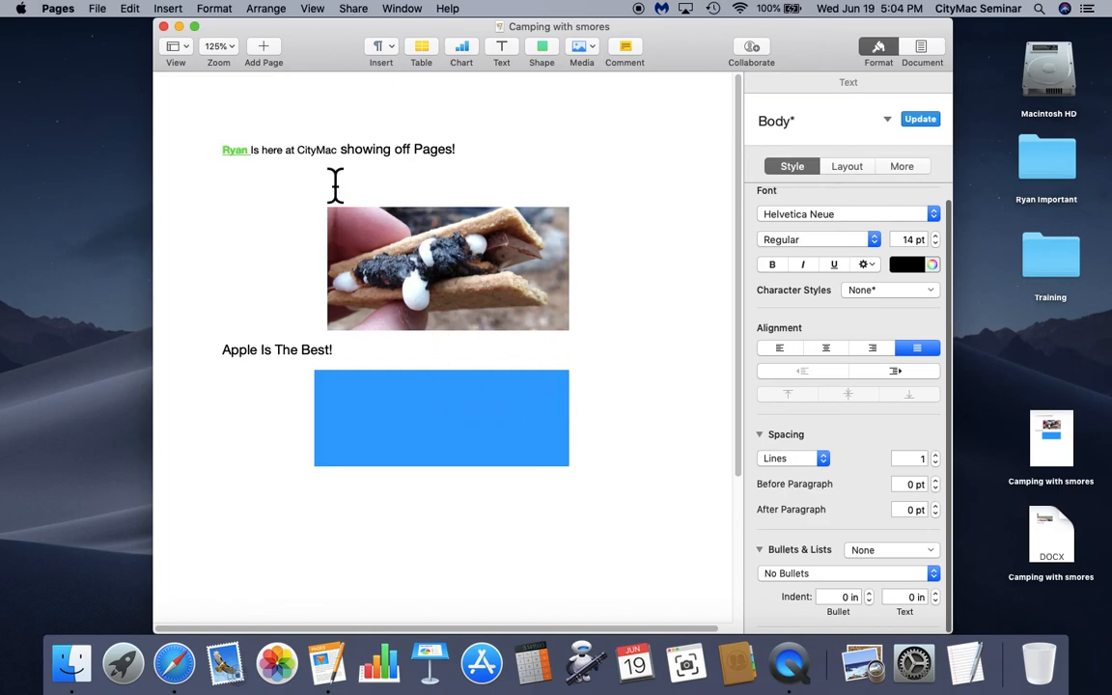
left_click(99, 10)
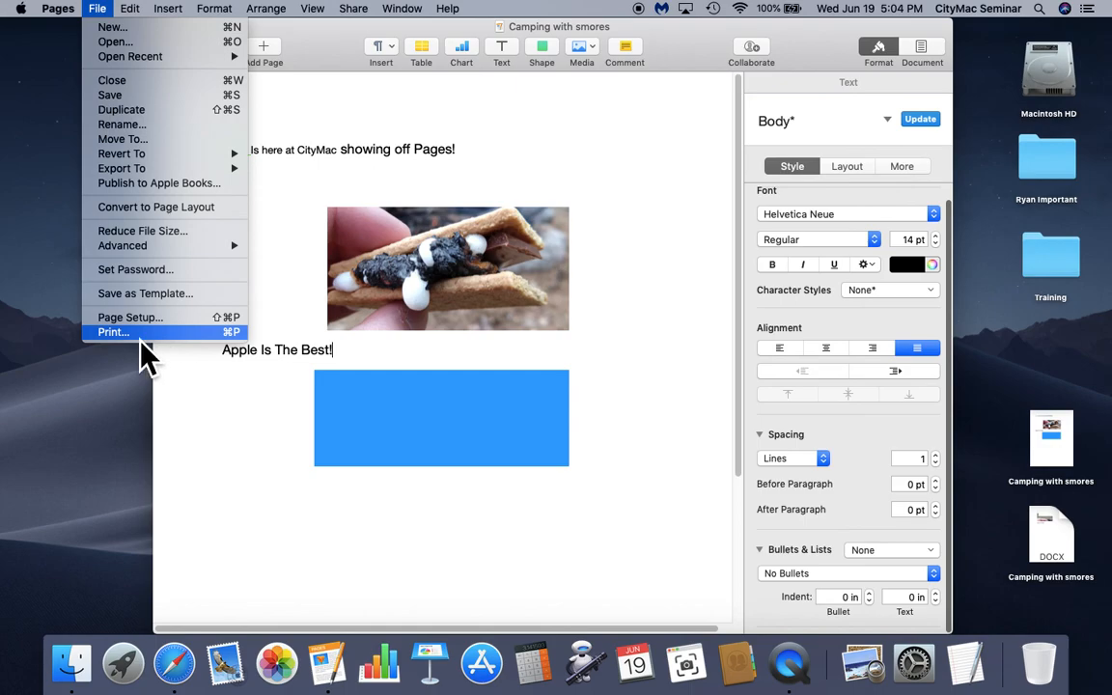
left_click(704, 386)
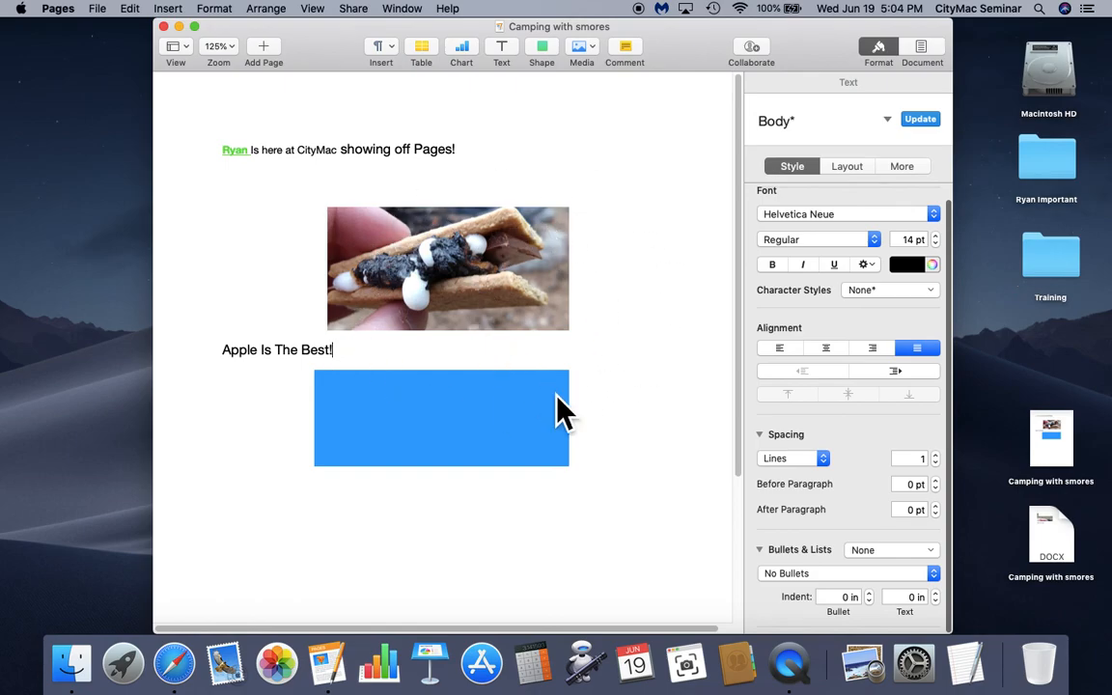
left_click_drag(586, 414, 309, 217)
left_click(502, 451)
key("Delete")
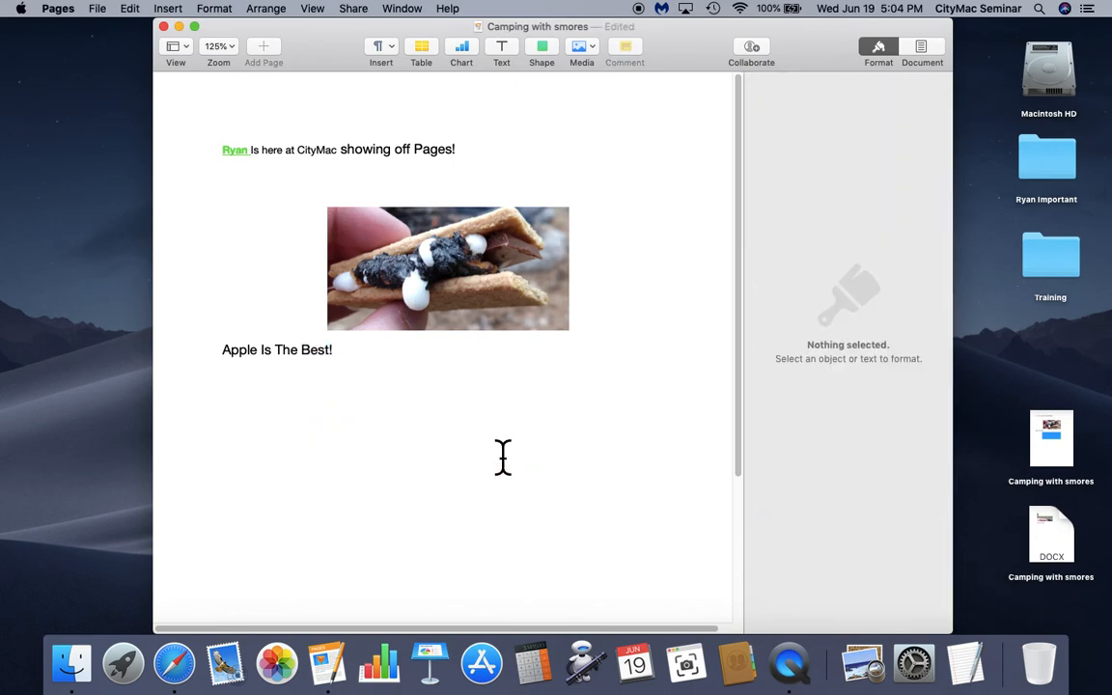
- Delete the 'Apple Is The Best!' line, the s'more photo and the leftover characters
left_click_drag(385, 367, 265, 169)
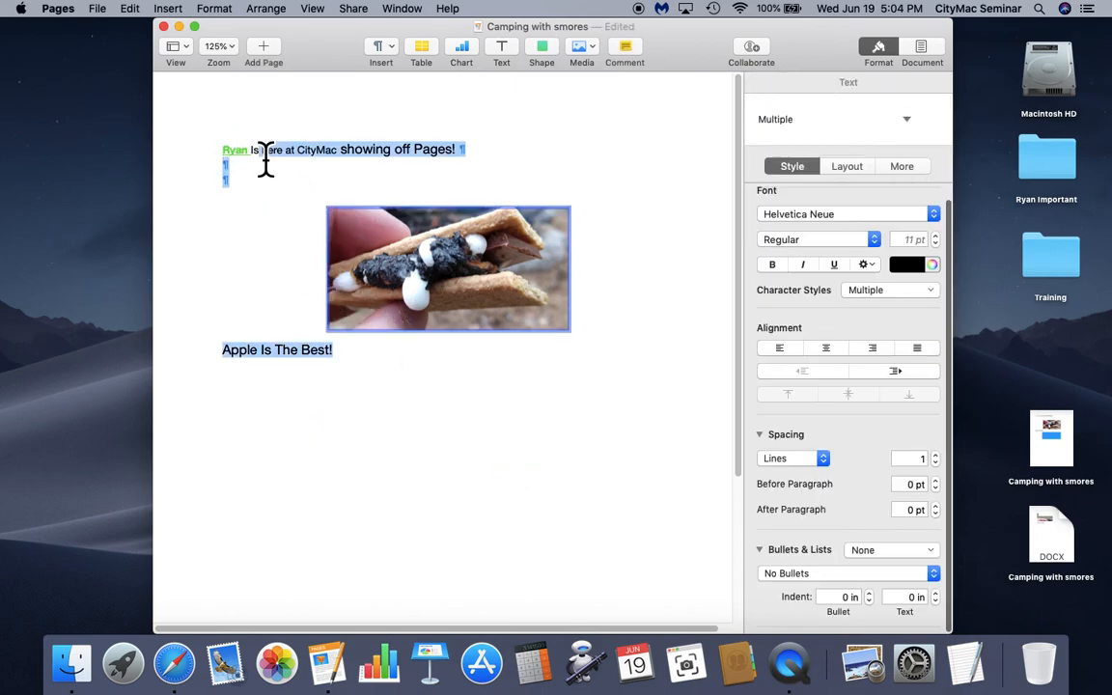
key("Delete")
key("BackSpace")
key("BackSpace")
key("BackSpace")
key("BackSpace")
key("BackSpace")
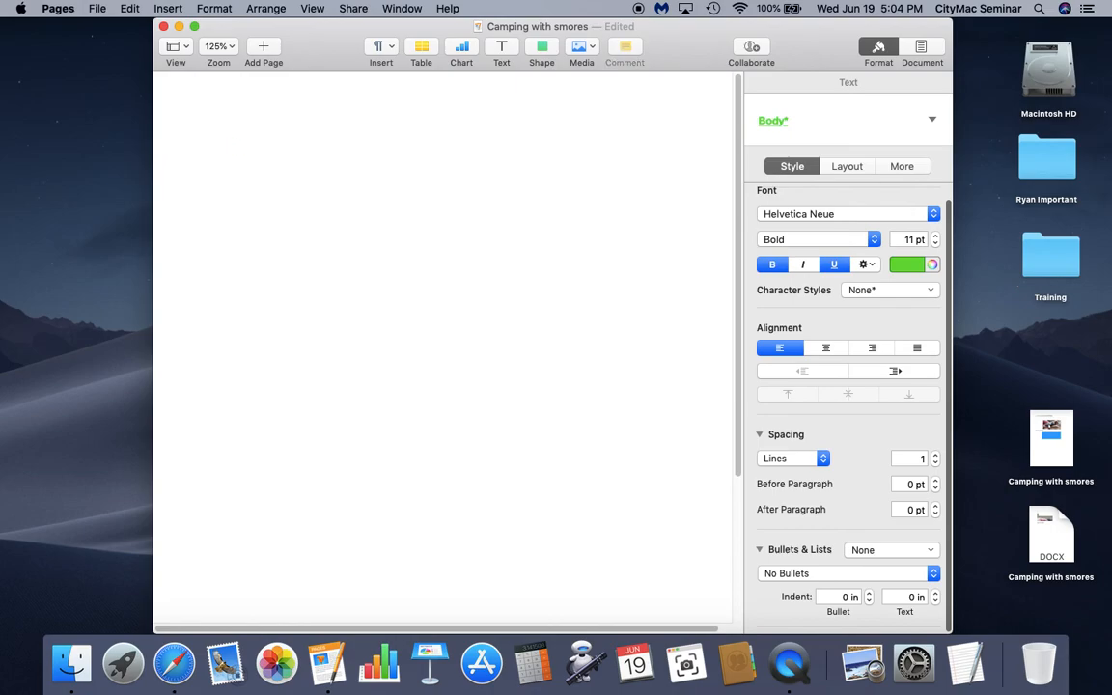
- Type the account-number sentence and protect the document with a verified open password
type("My accou")
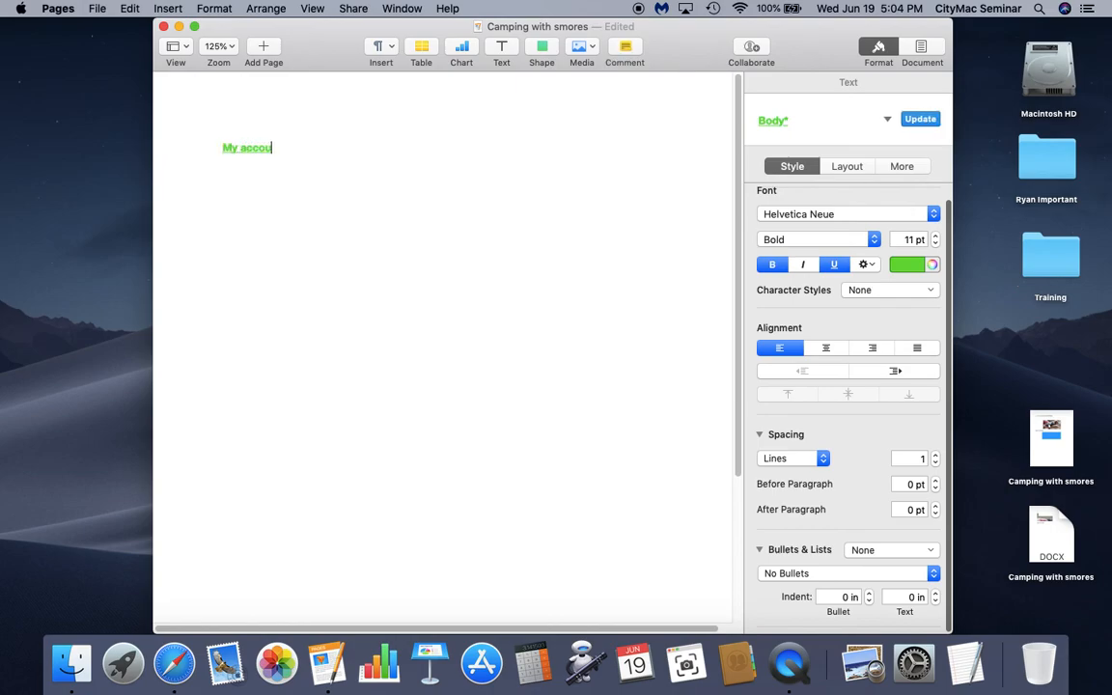
type("nt number is #")
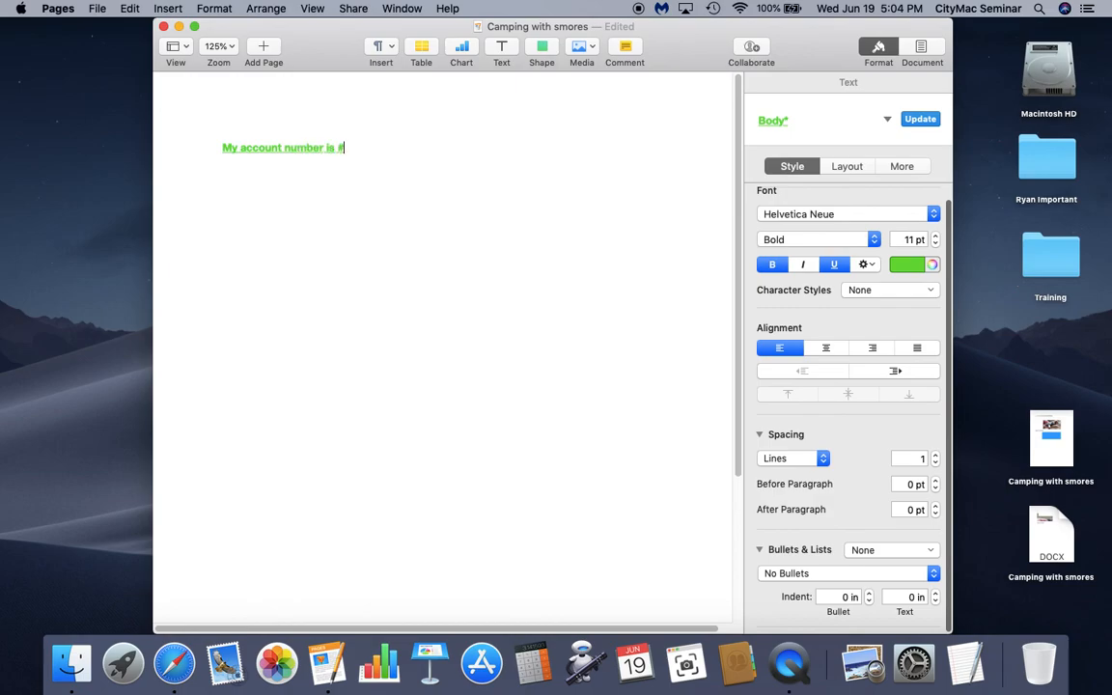
left_click(102, 10)
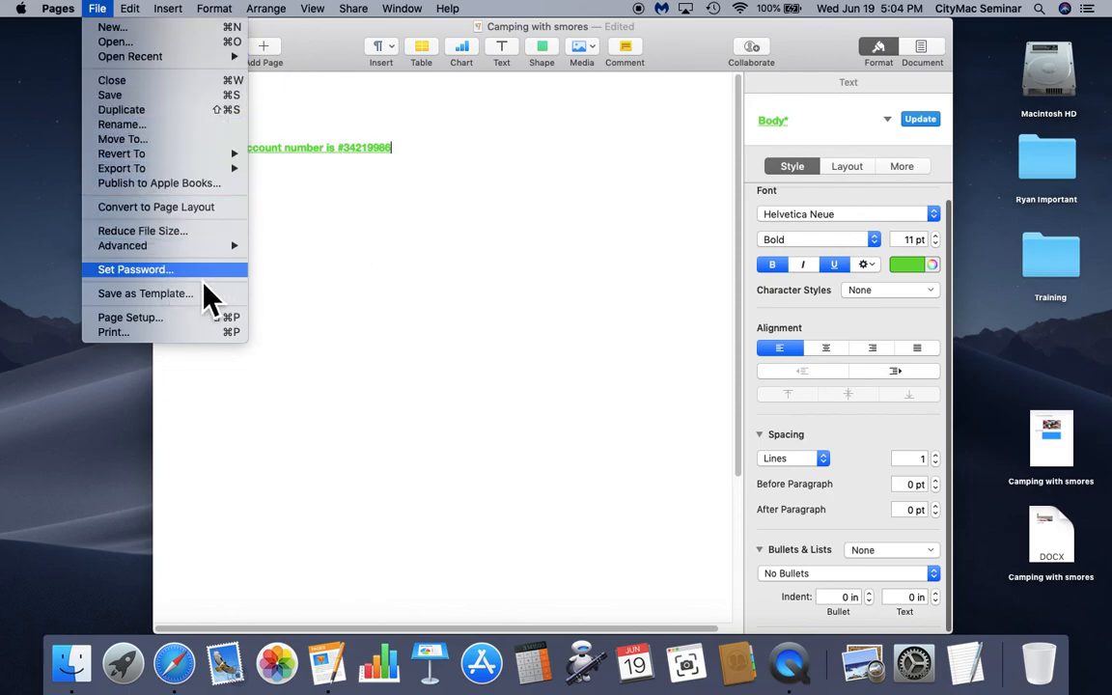
left_click(205, 276)
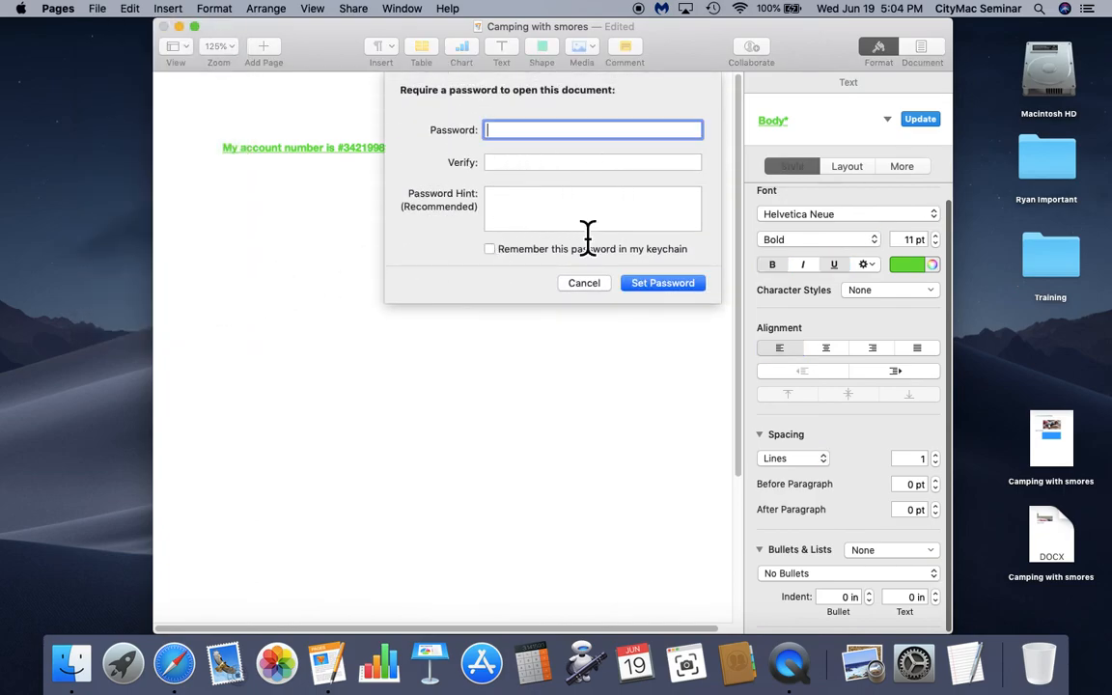
type("•••••••••")
left_click(573, 168)
type("•••••••••")
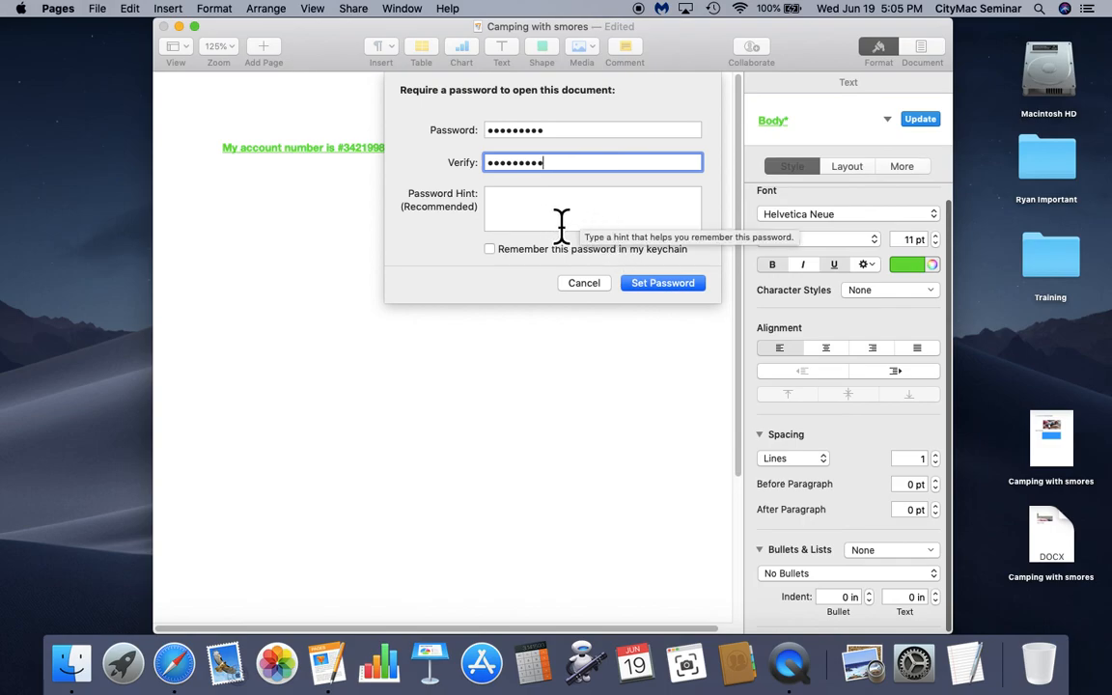
left_click(684, 293)
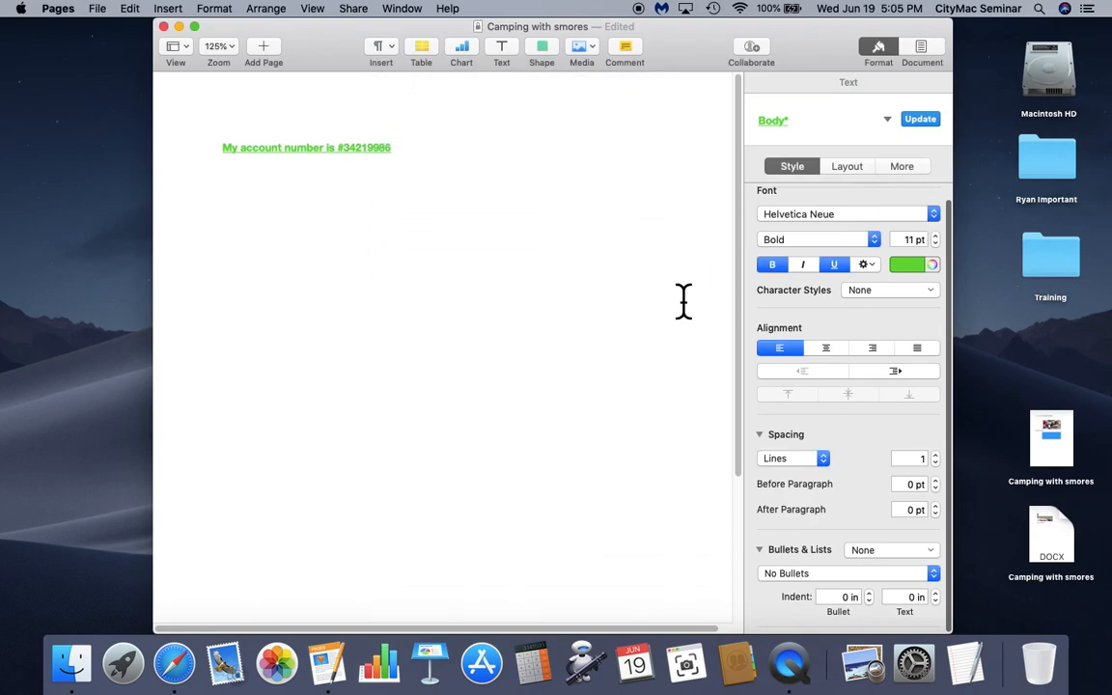
- Close the document, reopen the locked Camping with smores file from the Desktop and enter its password
left_click(166, 33)
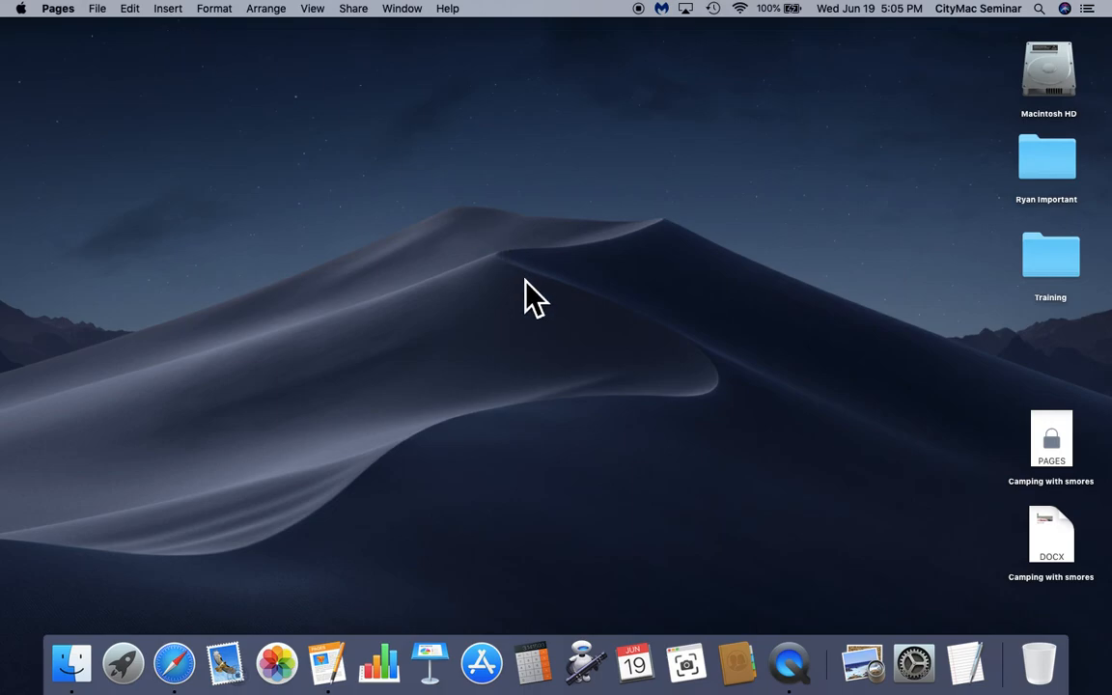
left_click(524, 299)
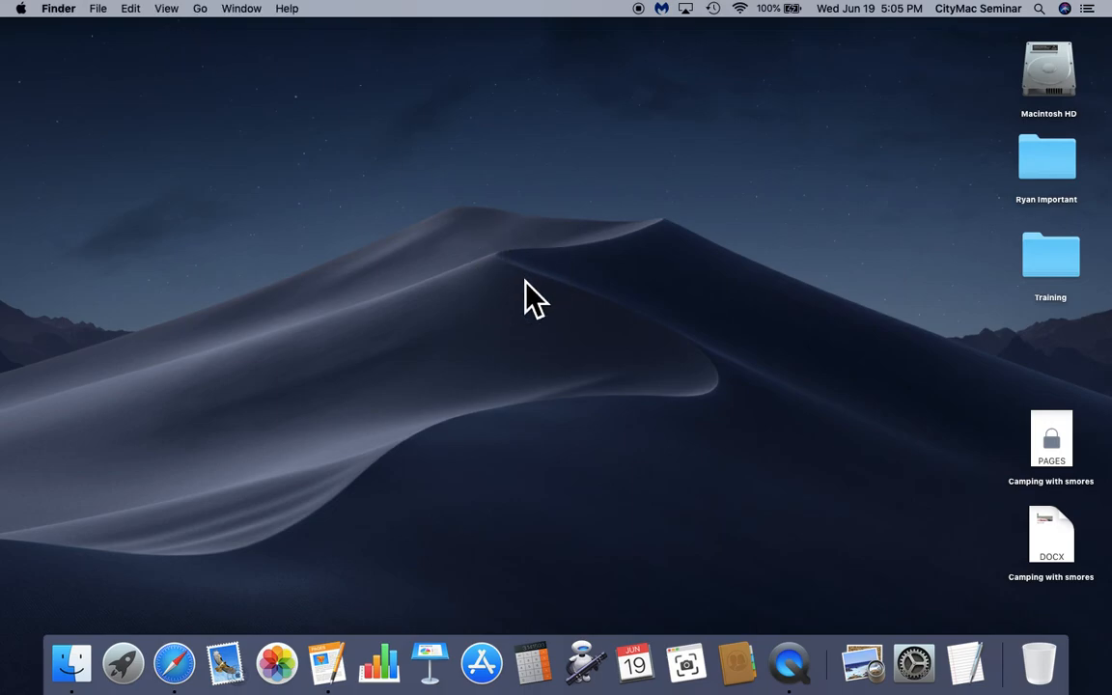
double_click(1071, 461)
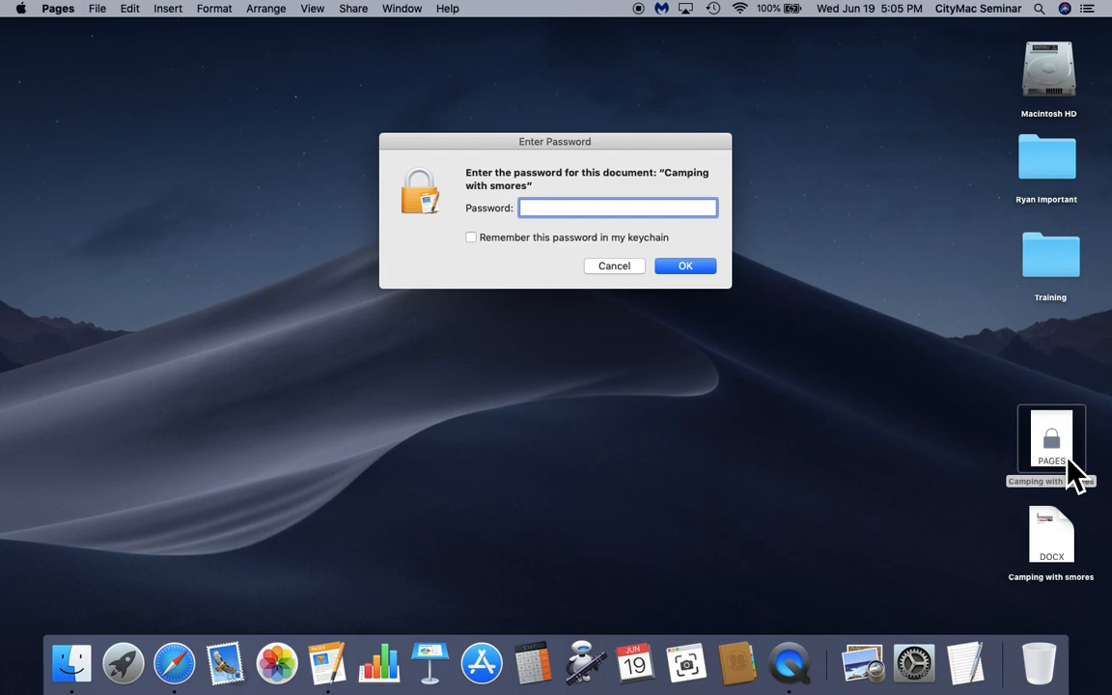
type("********")
left_click(687, 266)
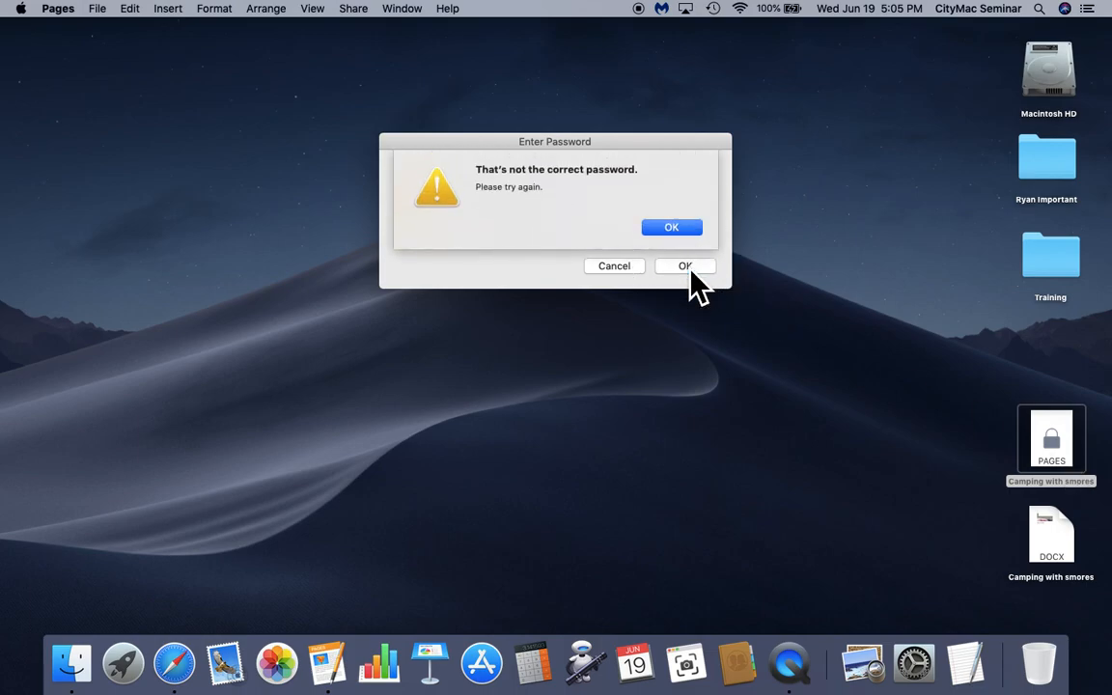
- After the incorrect-password warning, retype the correct password to unlock the document
left_click(687, 229)
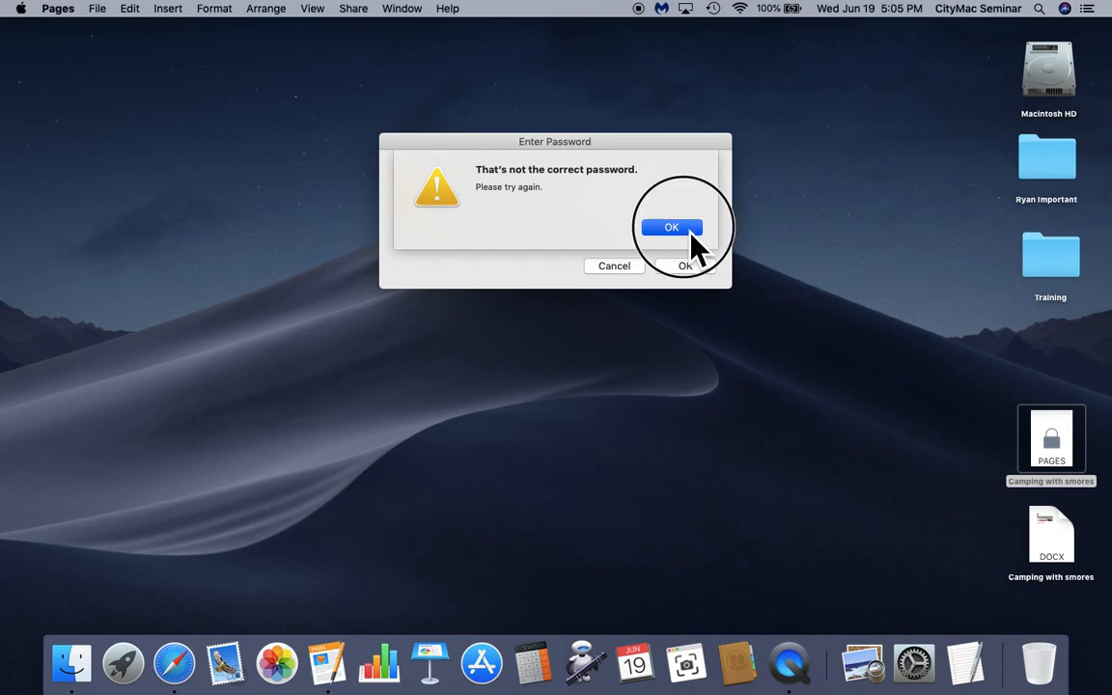
double_click(657, 216)
type("*********")
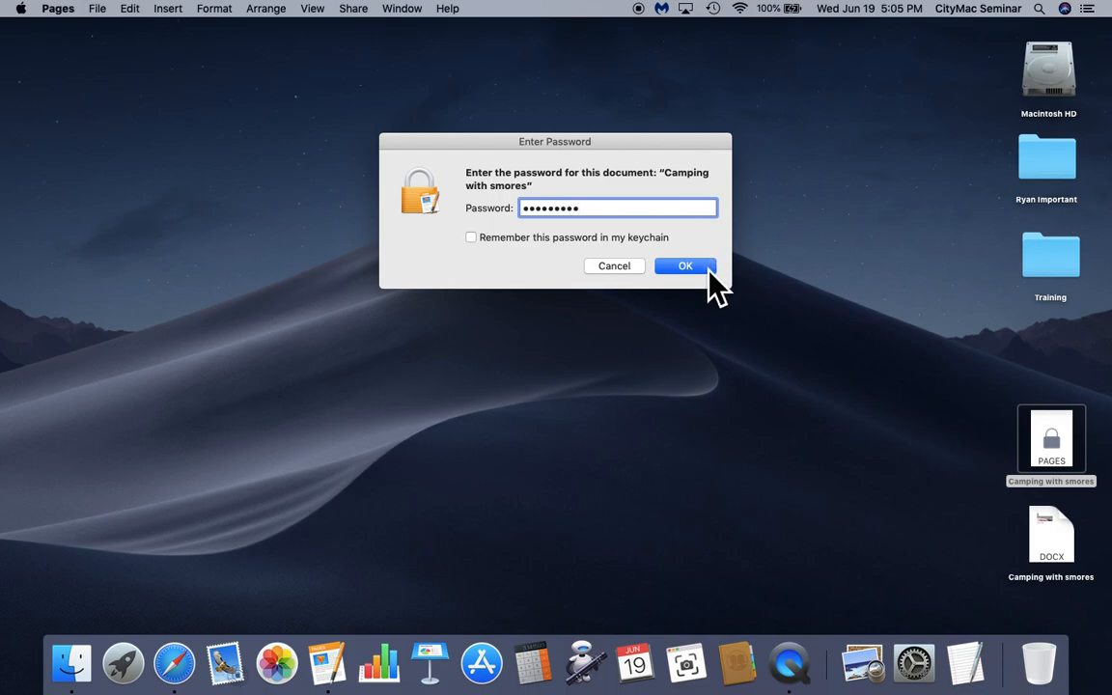
left_click(708, 269)
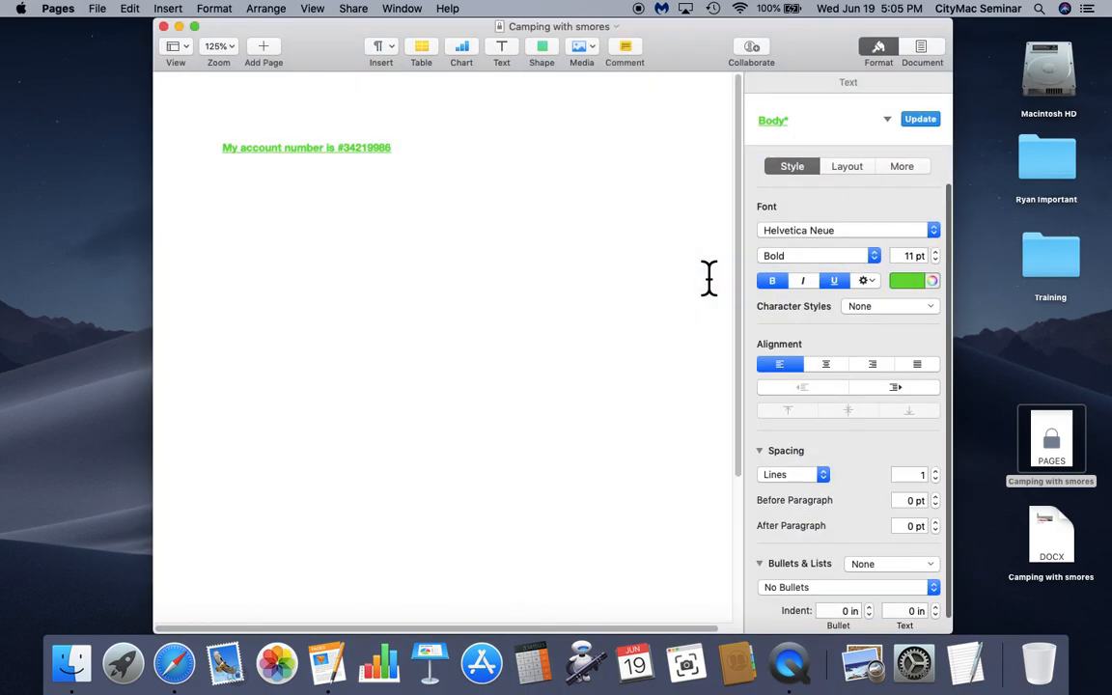